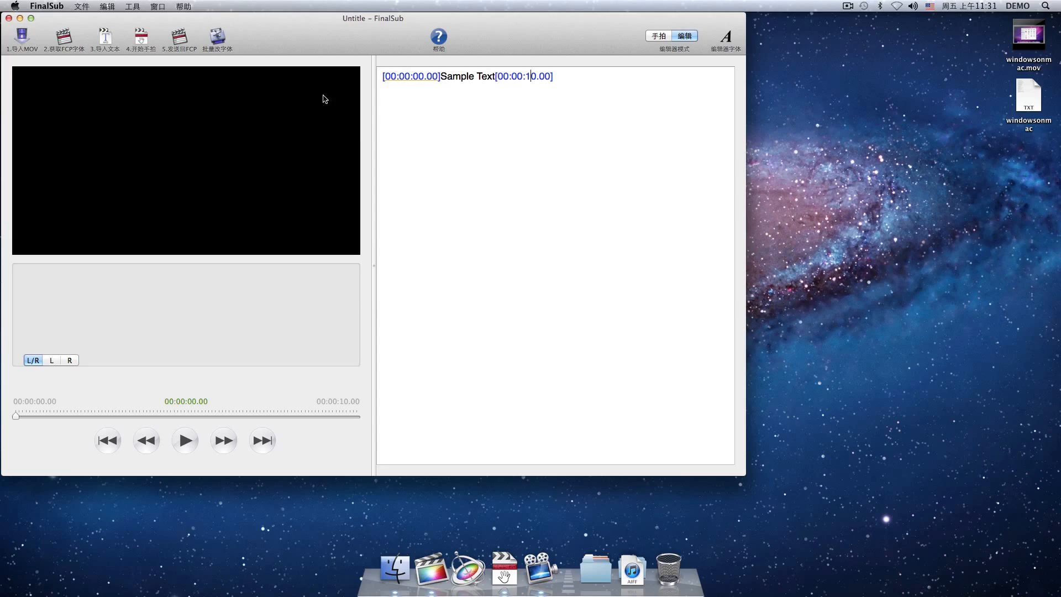
Open the FinalSub video tutorial from the help resources and pause its playback
{"action": "left_click", "coordinate": [183, 6]}
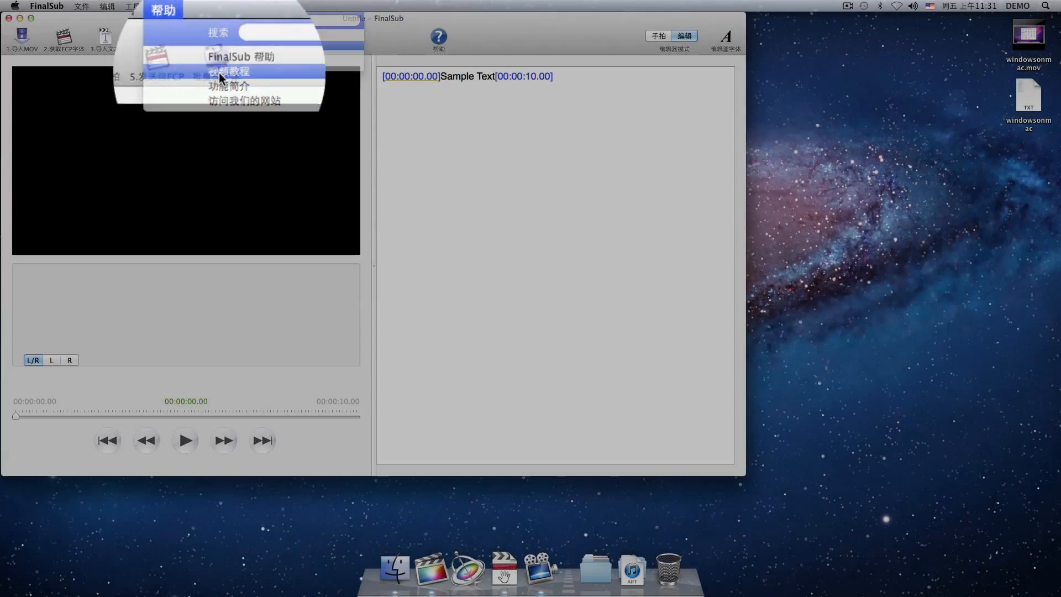
{"action": "left_click", "coordinate": [218, 74]}
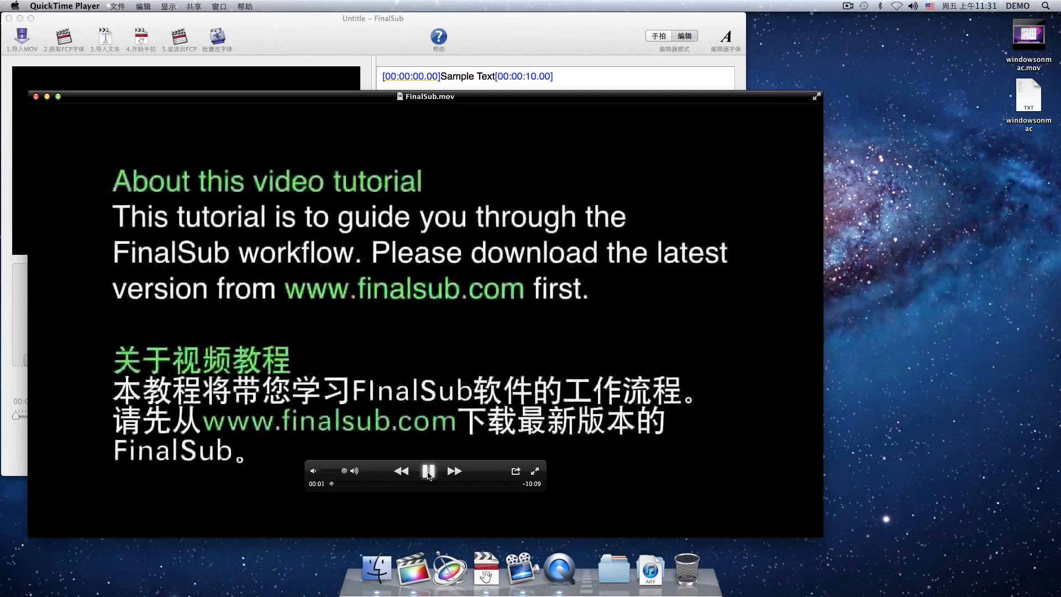
{"action": "left_click", "coordinate": [428, 473]}
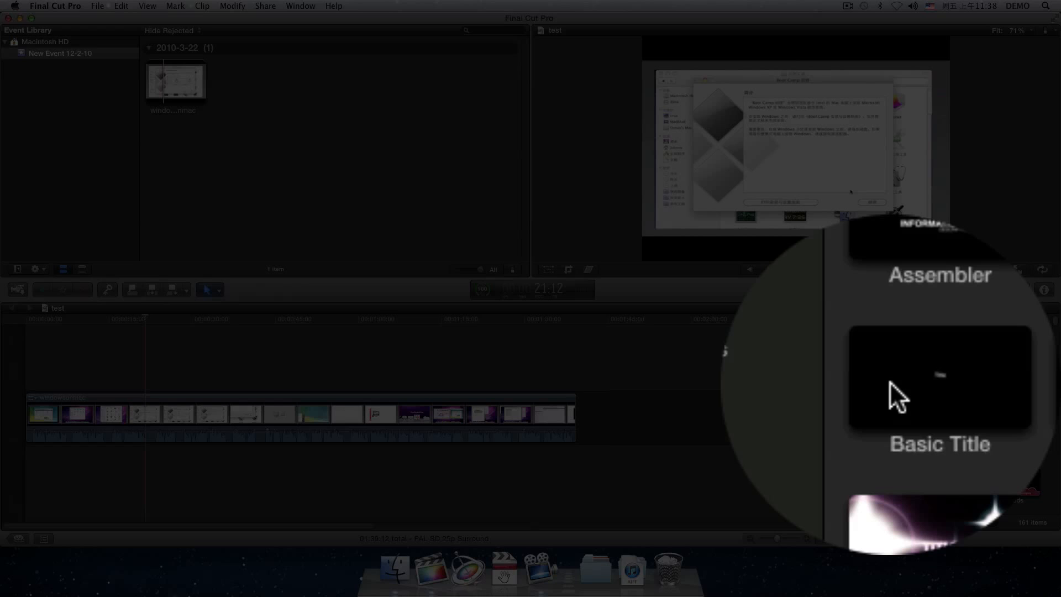
Open a copy of the Basic Title in Motion, set its text size to 45 and move the title to the bottom of the frame
{"action": "right_click", "coordinate": [889, 381]}
{"action": "left_click", "coordinate": [891, 391]}
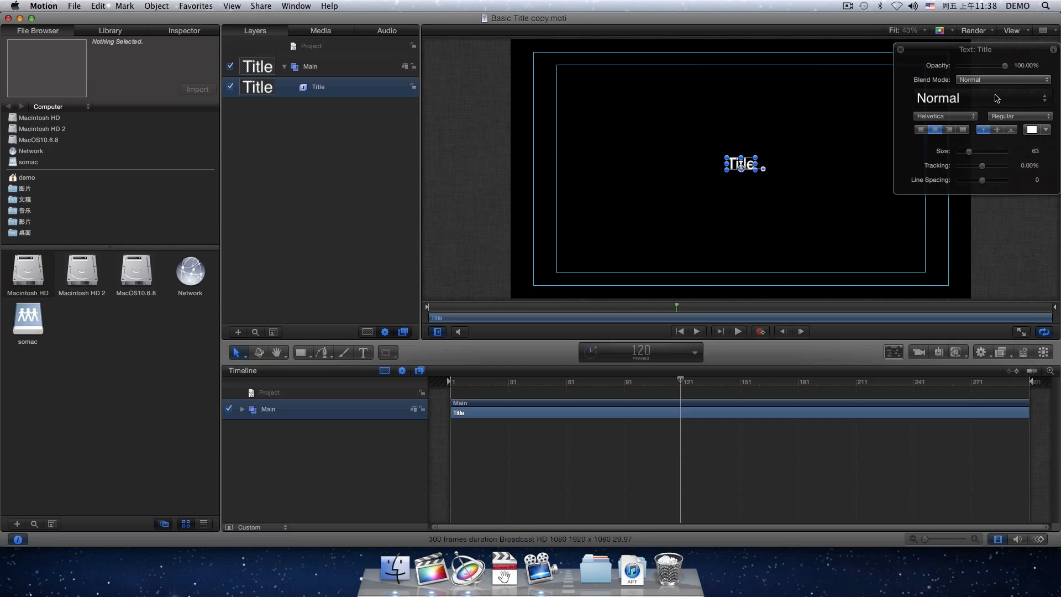
{"action": "left_click_drag", "start_coordinate": [969, 151], "coordinate": [965, 155]}
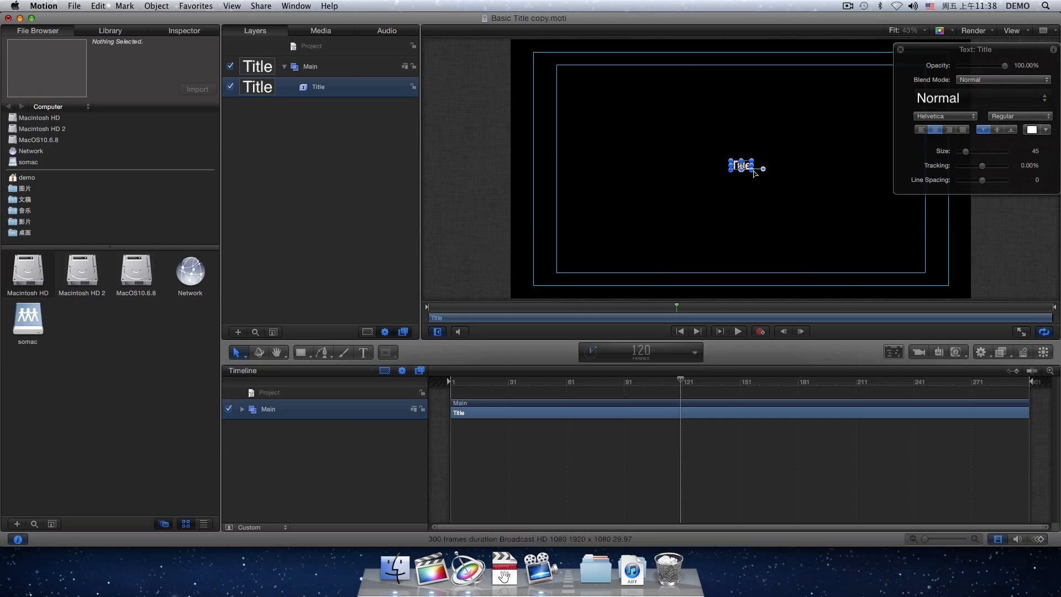
{"action": "left_click_drag", "start_coordinate": [750, 174], "coordinate": [750, 265]}
Look through the title's text formatting and the library's behaviors and text styles
{"action": "left_click", "coordinate": [193, 33]}
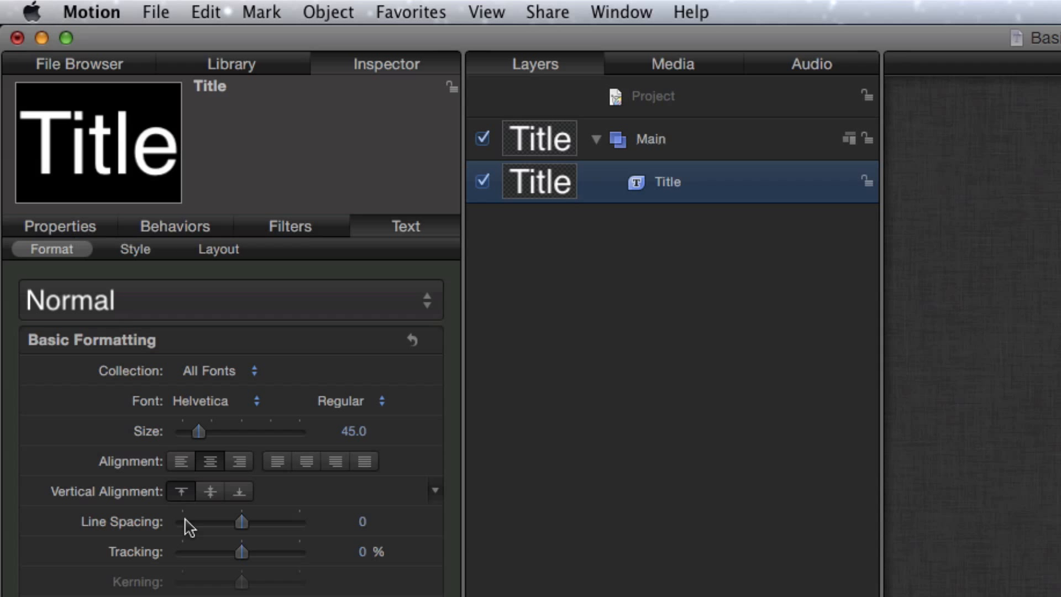
{"action": "left_click", "coordinate": [230, 66]}
{"action": "left_click", "coordinate": [86, 250]}
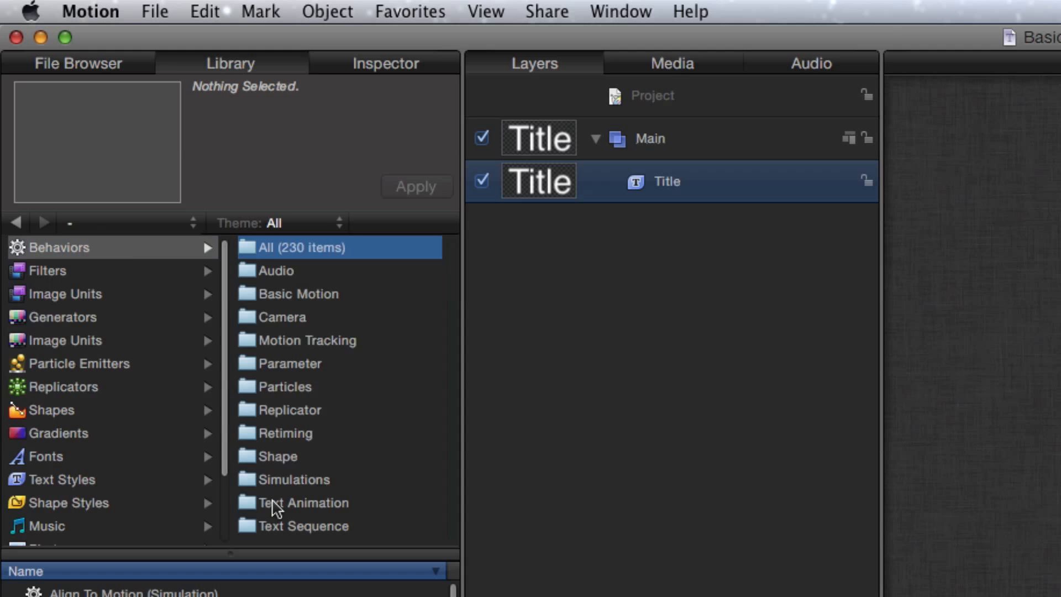
{"action": "left_click", "coordinate": [291, 537]}
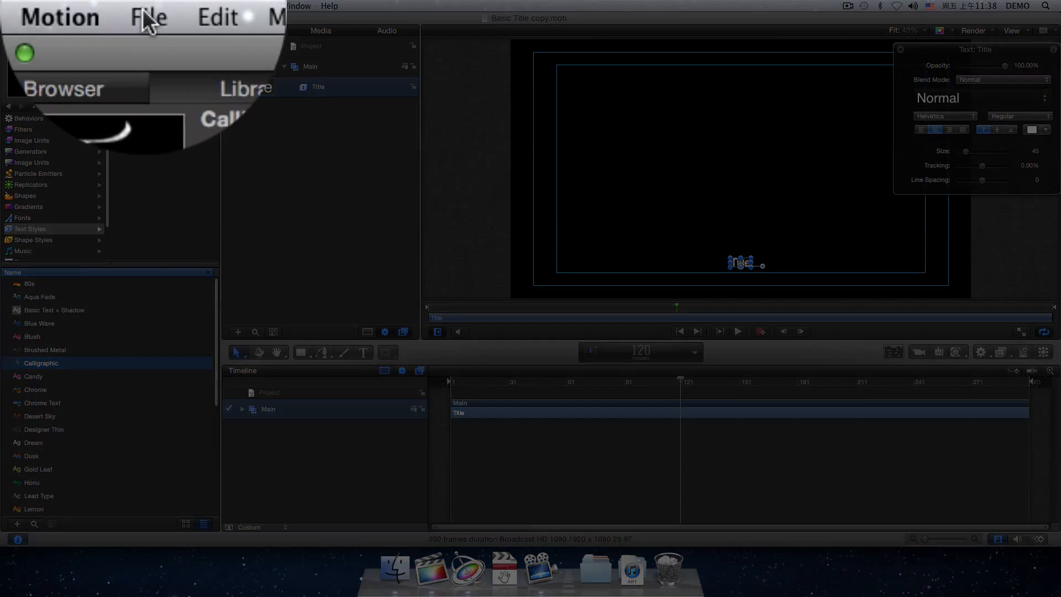
Save the customized title template and select Basic Title copy in Final Cut Pro
{"action": "left_click", "coordinate": [74, 7]}
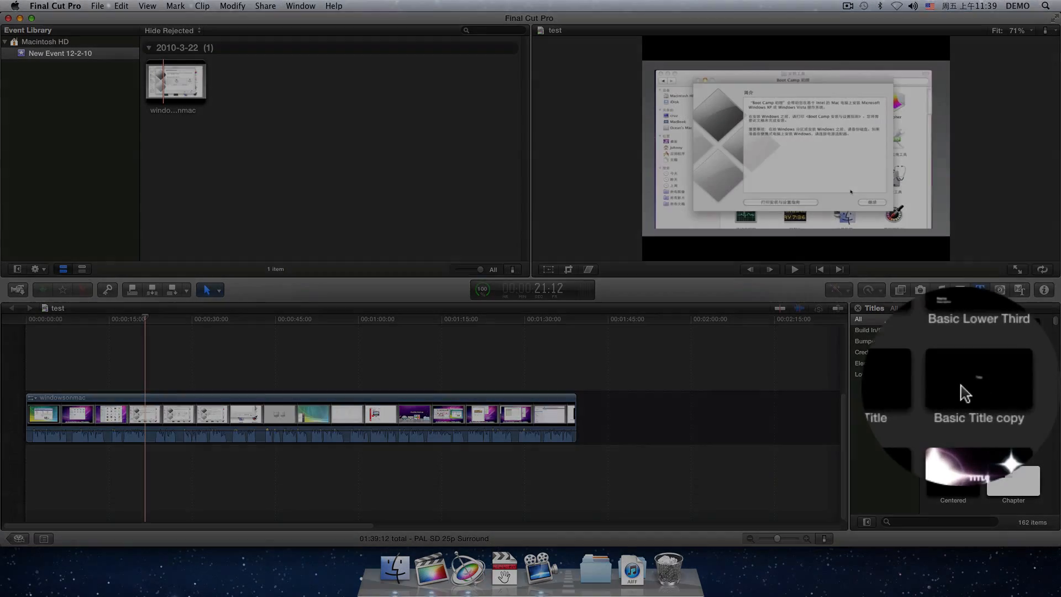
{"action": "left_click", "coordinate": [1000, 382]}
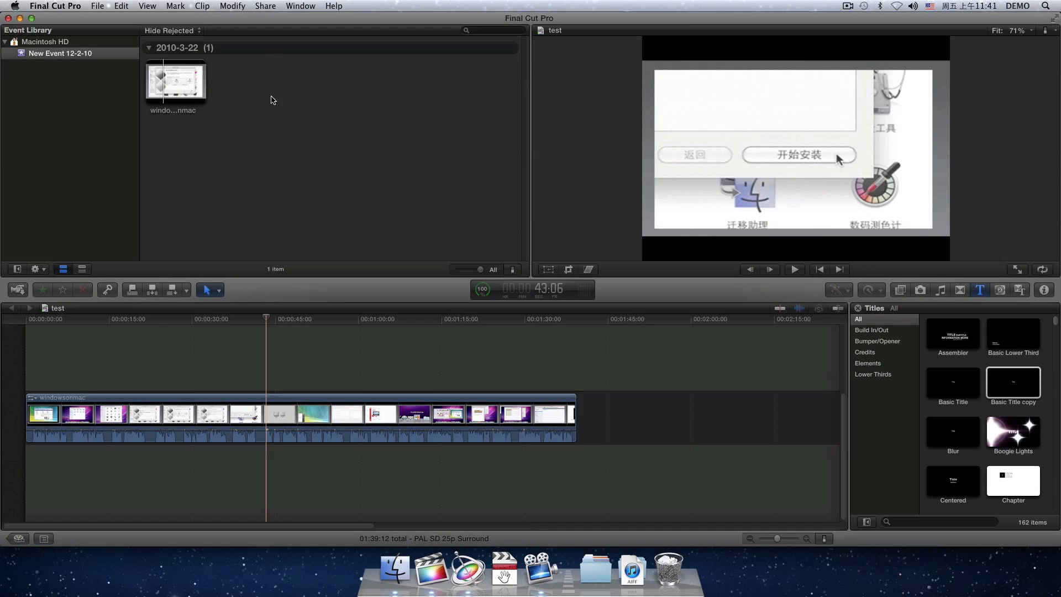
Start a media export of the test project with Video and Audio and the current codec settings
{"action": "left_click", "coordinate": [266, 6]}
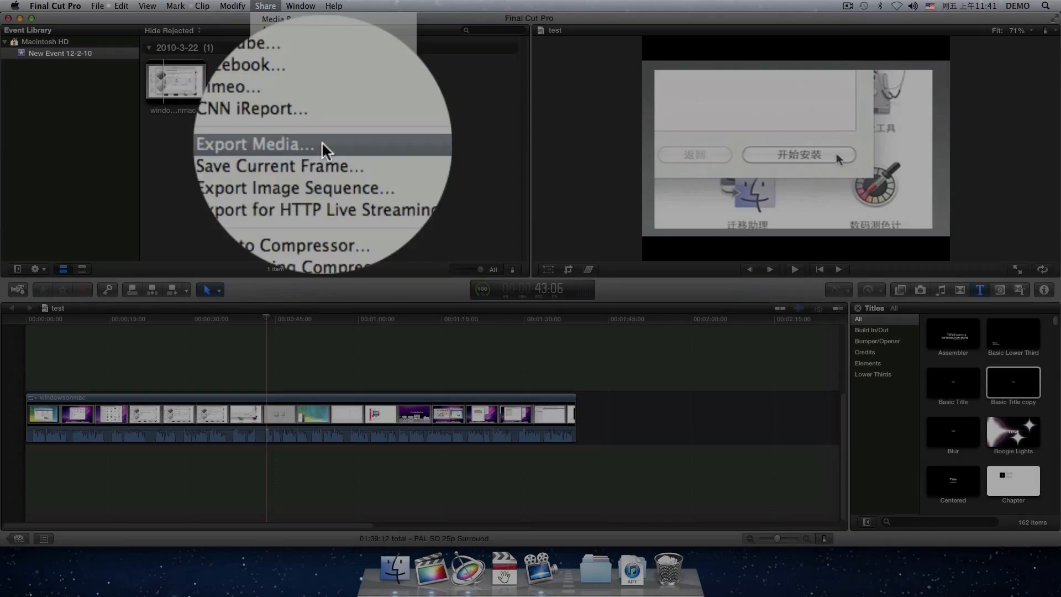
{"action": "left_click", "coordinate": [325, 143]}
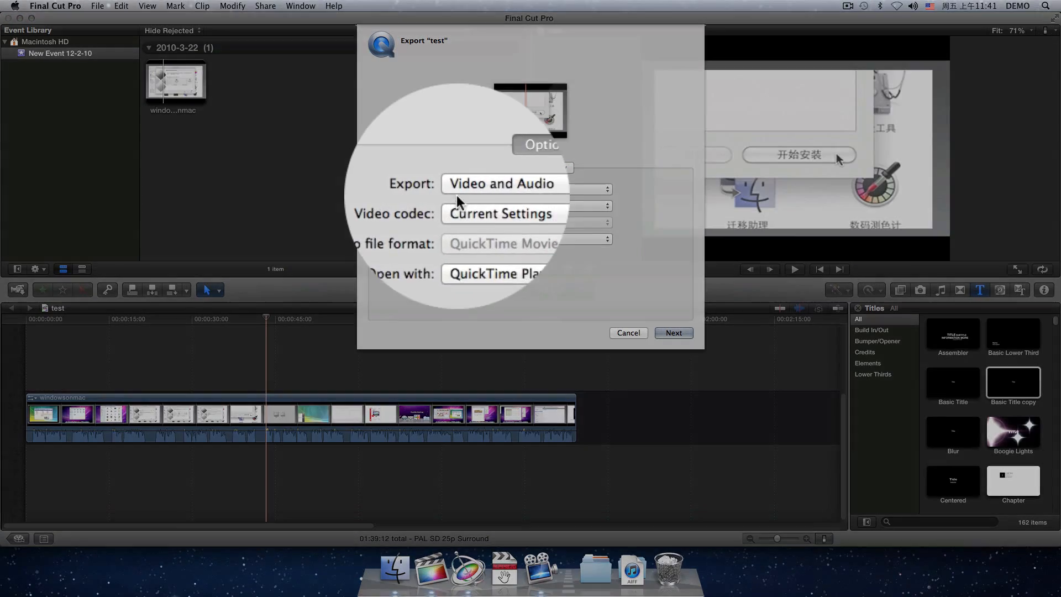
{"action": "left_click", "coordinate": [473, 189]}
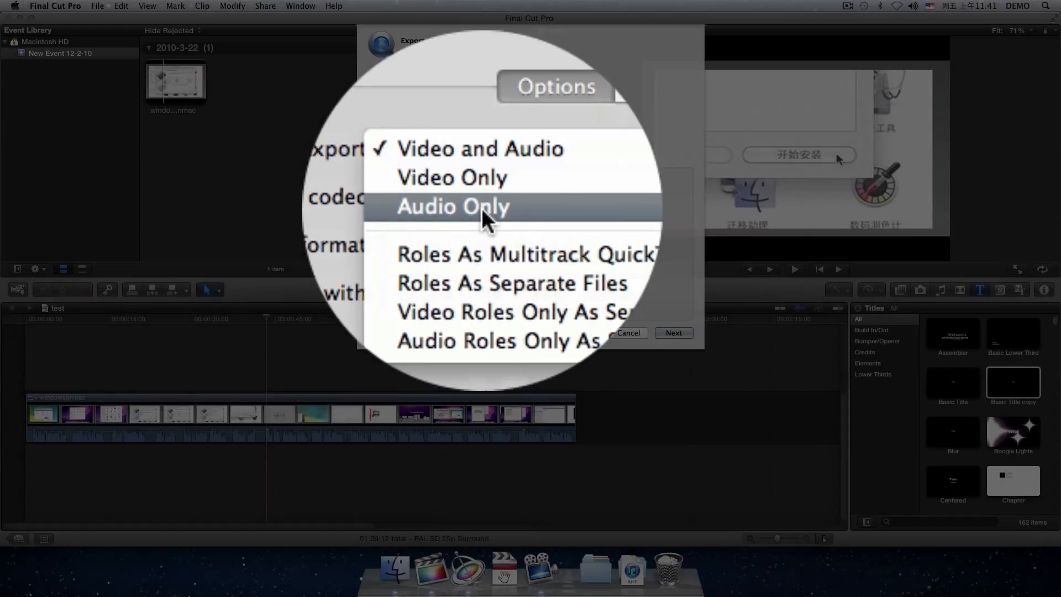
{"action": "left_click", "coordinate": [506, 188]}
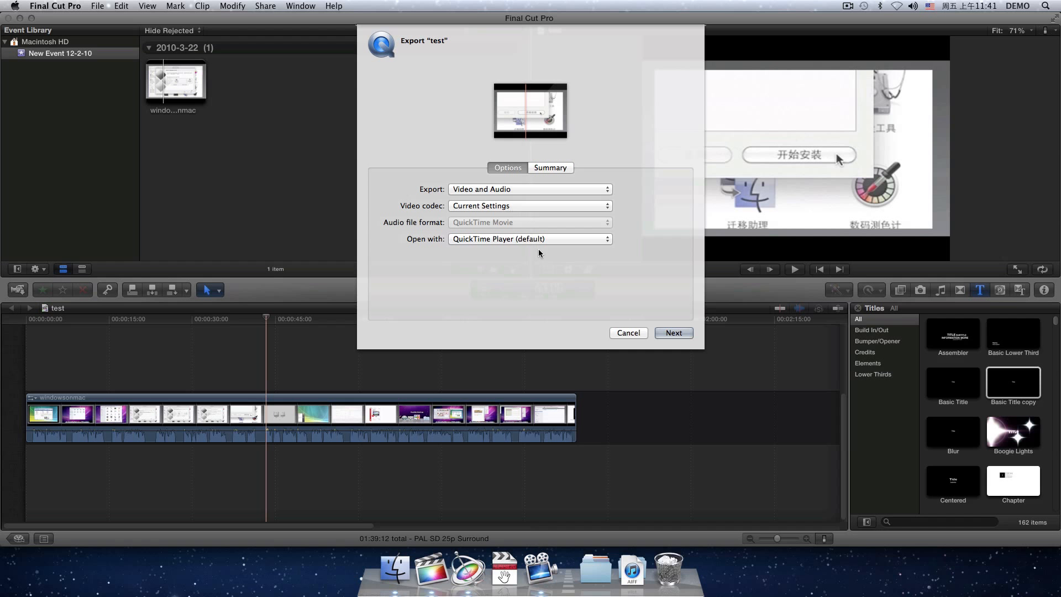
{"action": "left_click", "coordinate": [675, 332]}
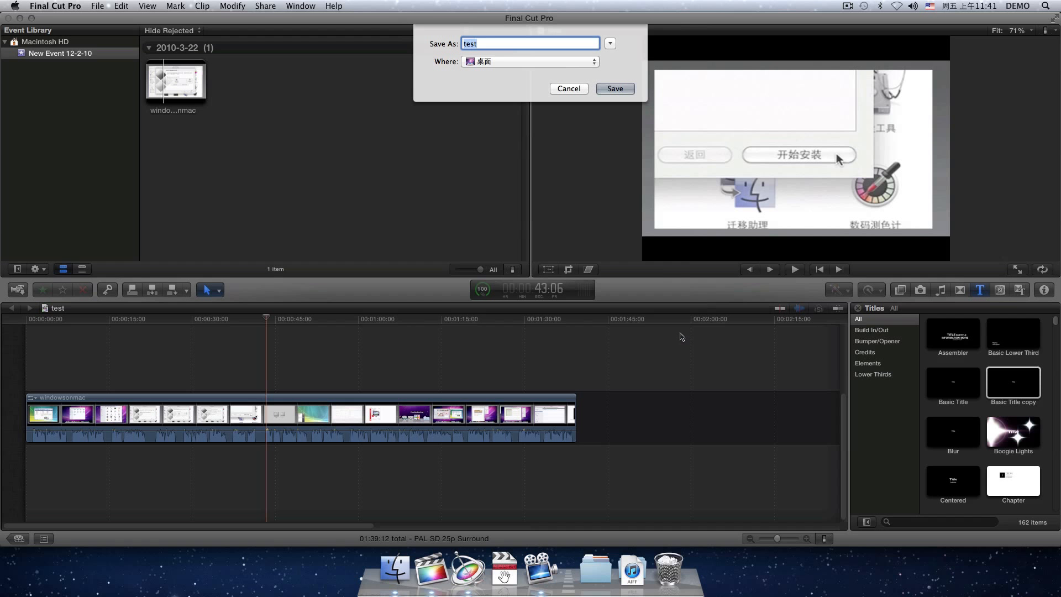
Name the exported movie windowsonmac and save it to the desktop
{"action": "type", "text": "windowsonmac"}
{"action": "left_click", "coordinate": [513, 65]}
{"action": "left_click", "coordinate": [536, 133]}
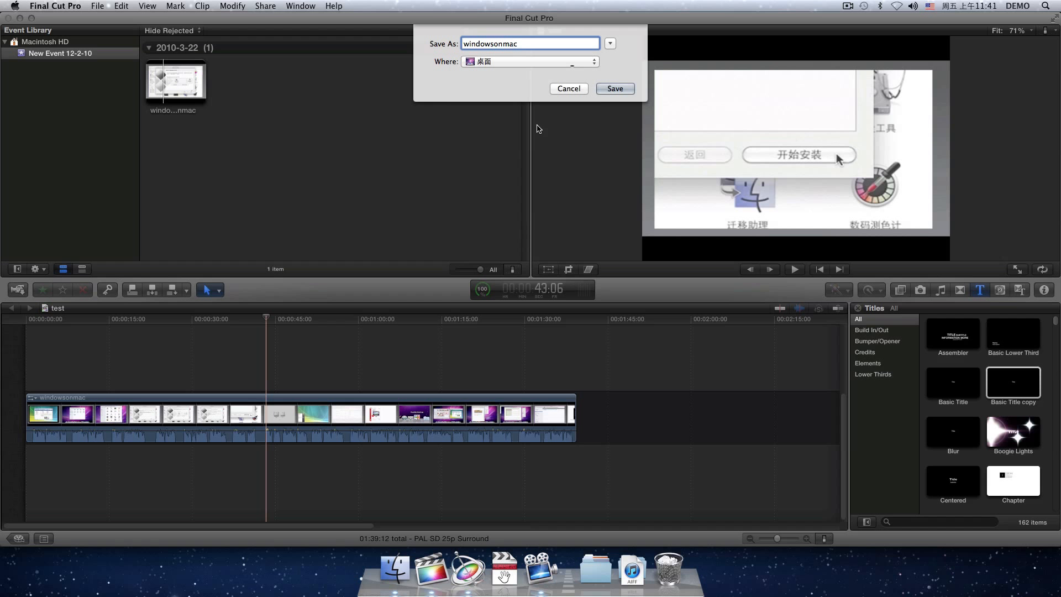
{"action": "left_click", "coordinate": [613, 90]}
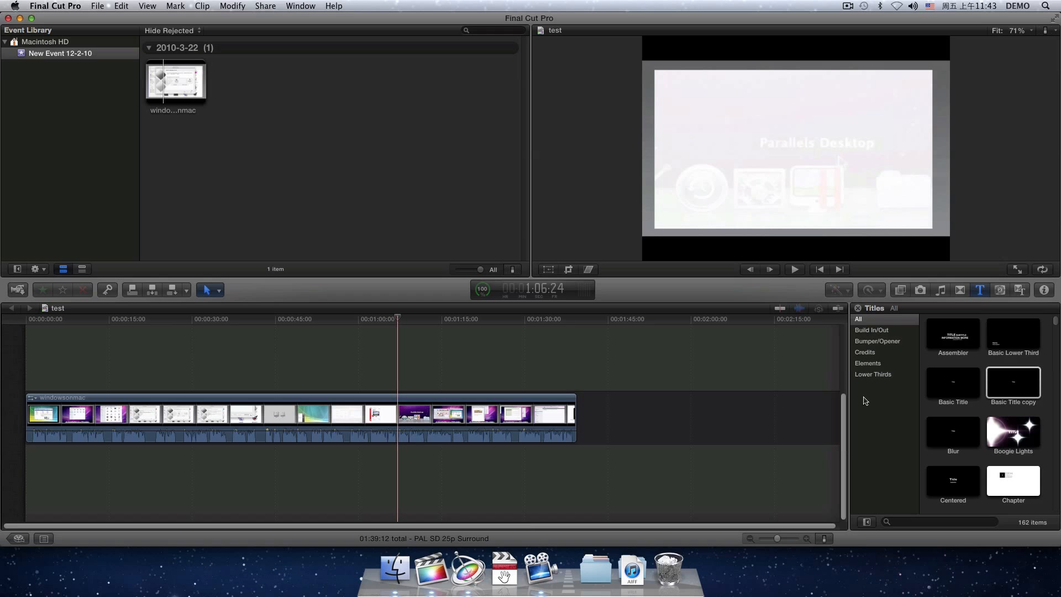
Add a Basic Title copy above the windowsonmac clip at about 45 seconds in the timeline
{"action": "left_click", "coordinate": [1004, 385]}
{"action": "left_click_drag", "start_coordinate": [1004, 385], "coordinate": [279, 380]}
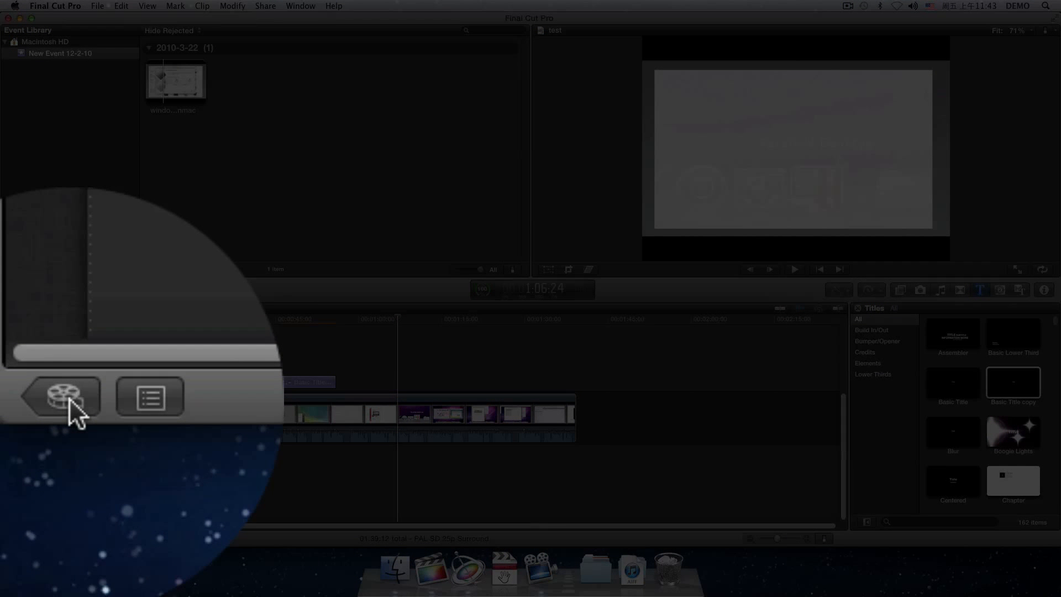
Export the test project from the Project Library as Final Cut XML named test, saved to the desktop
{"action": "left_click", "coordinate": [18, 538]}
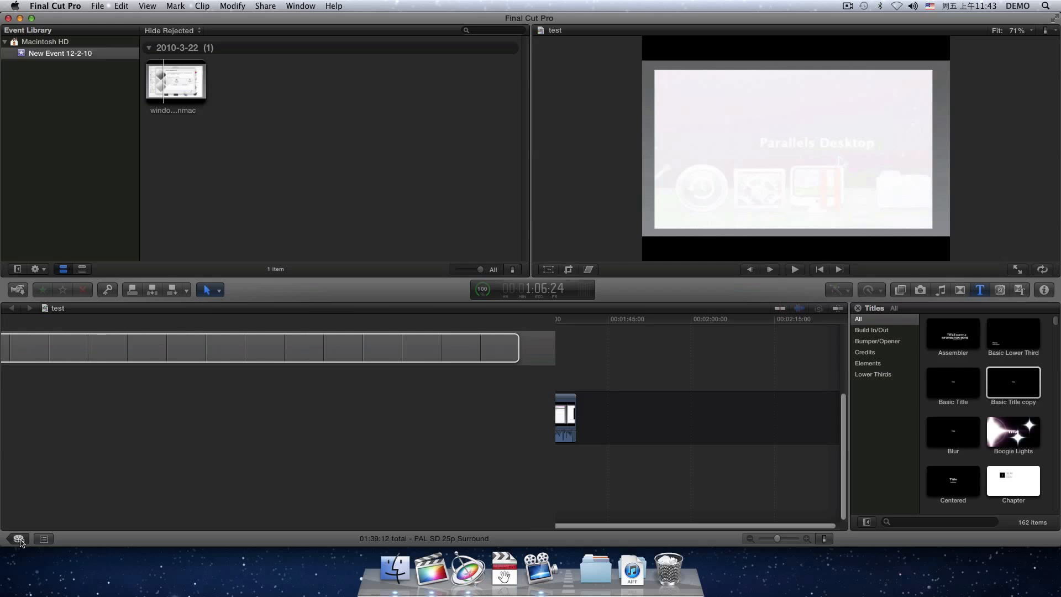
{"action": "left_click", "coordinate": [193, 348]}
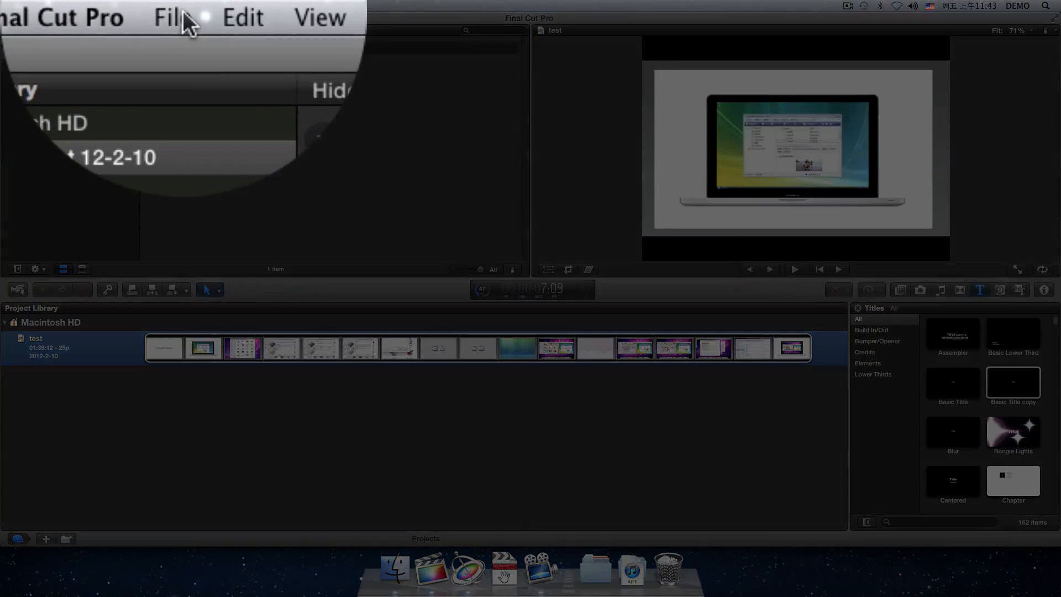
{"action": "left_click", "coordinate": [97, 5]}
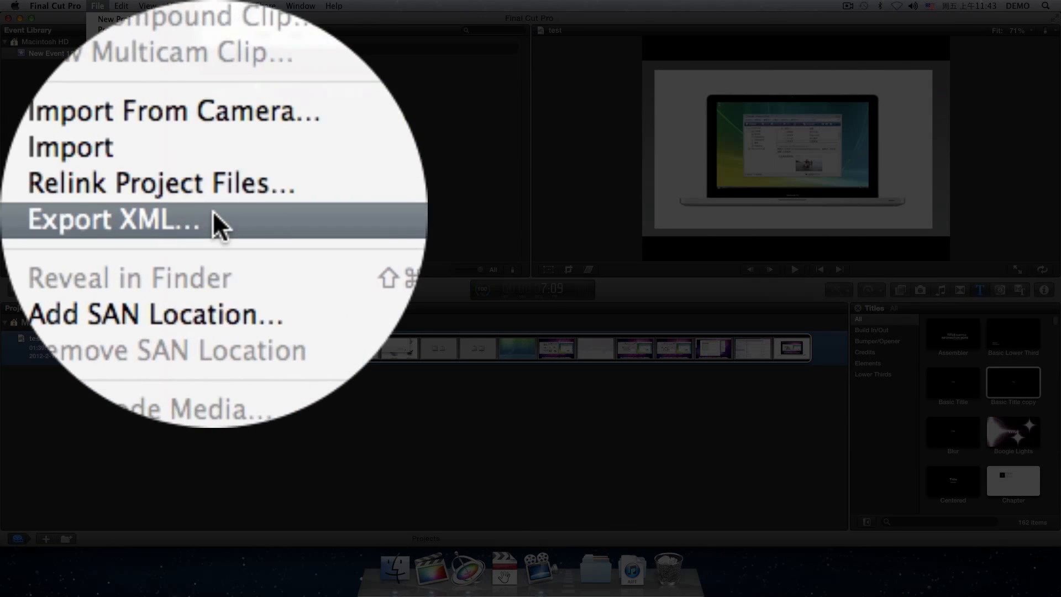
{"action": "left_click", "coordinate": [160, 111]}
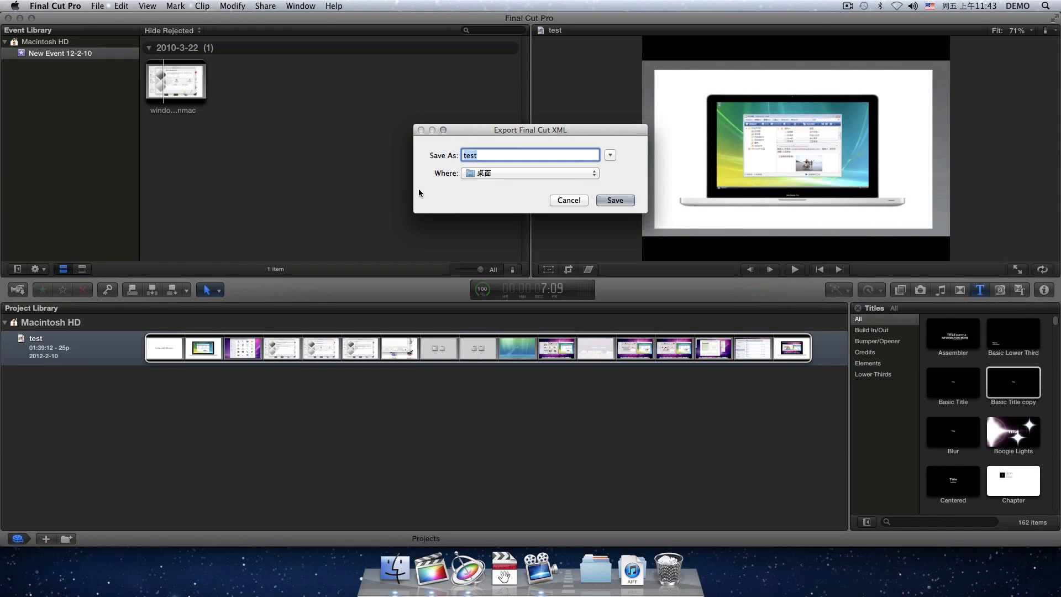
{"action": "left_click", "coordinate": [484, 174]}
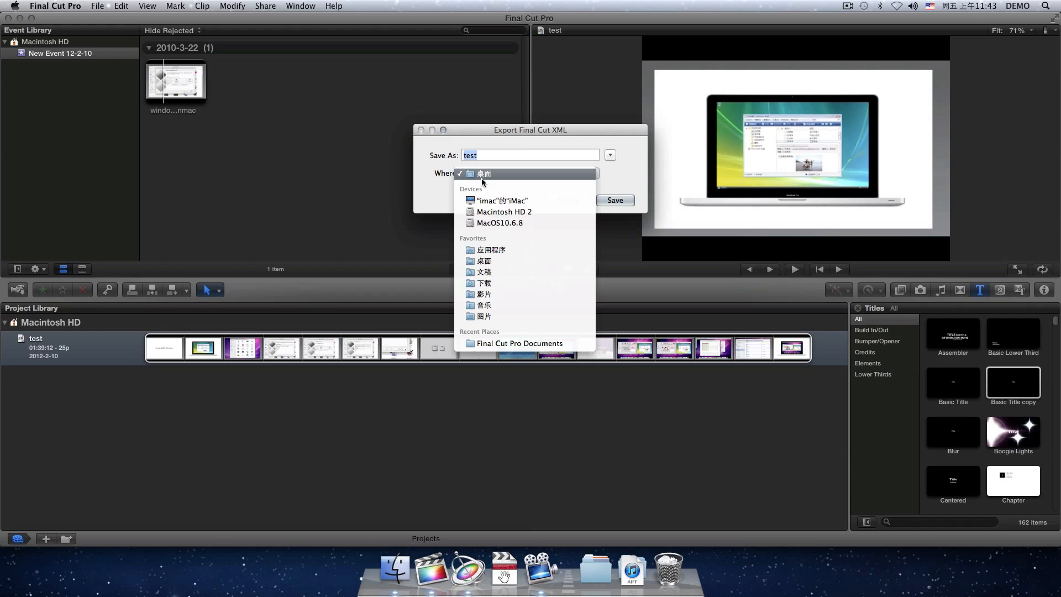
{"action": "left_click", "coordinate": [489, 262]}
{"action": "left_click", "coordinate": [624, 202]}
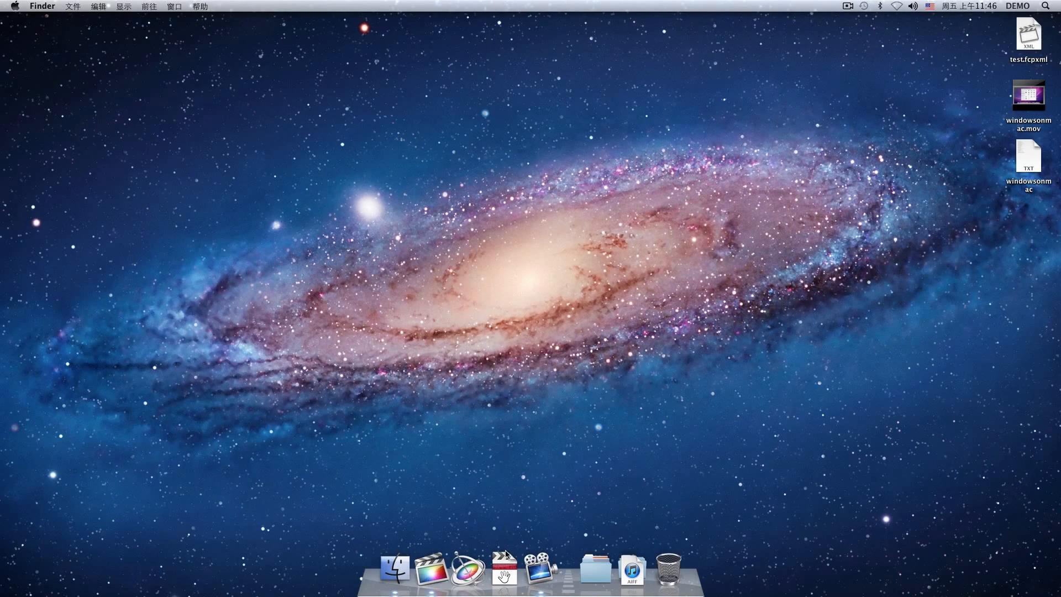
Switch to FinalSub and load windowsonmac.mov and the title from test.fcpxml from the desktop
{"action": "left_click", "coordinate": [506, 563]}
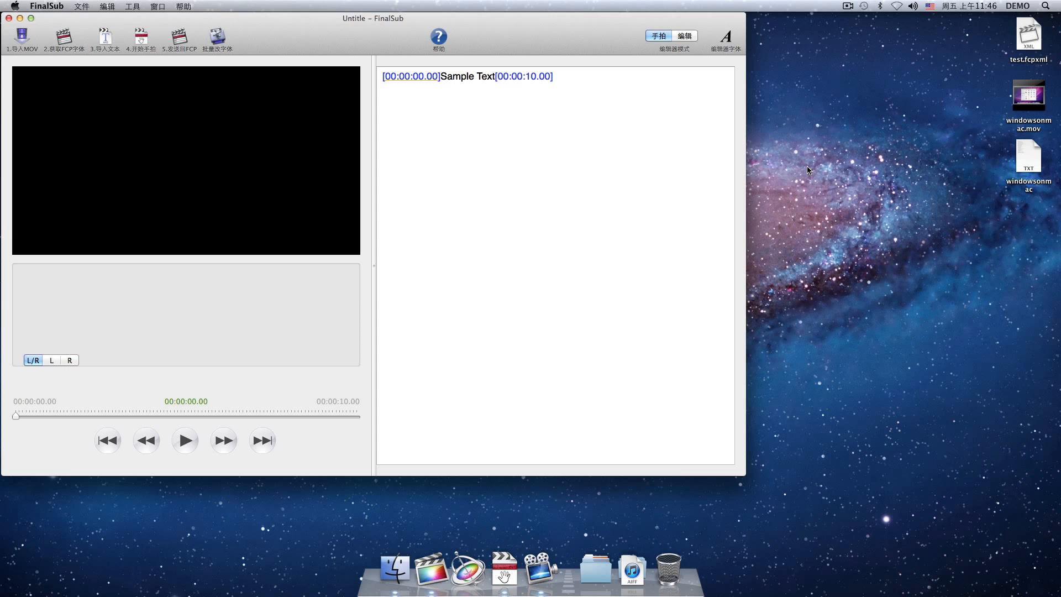
{"action": "left_click_drag", "start_coordinate": [1027, 95], "coordinate": [241, 145]}
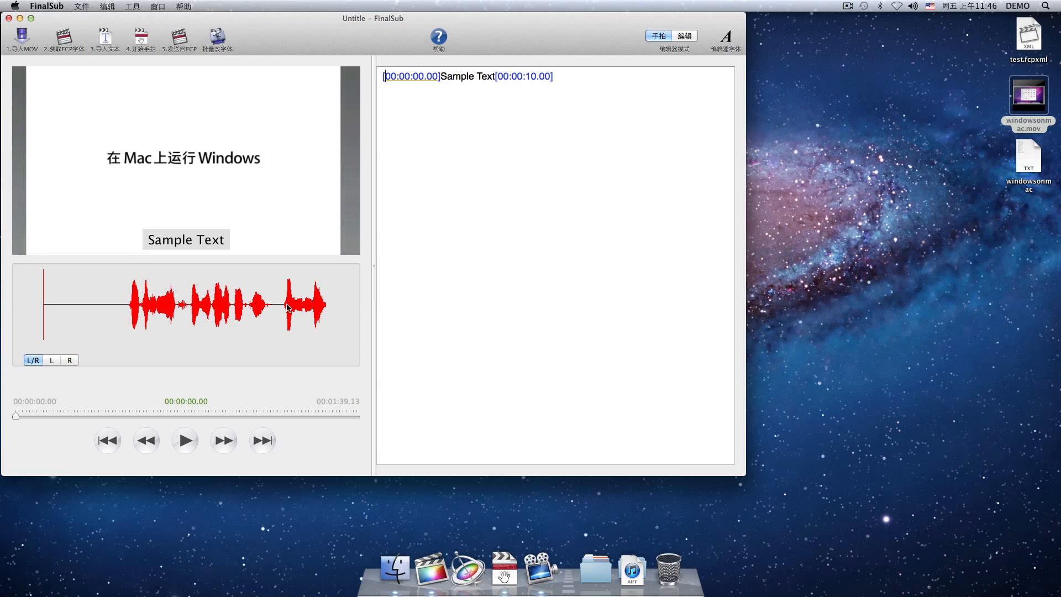
{"action": "left_click_drag", "start_coordinate": [1036, 32], "coordinate": [553, 182]}
{"action": "left_click", "coordinate": [564, 195]}
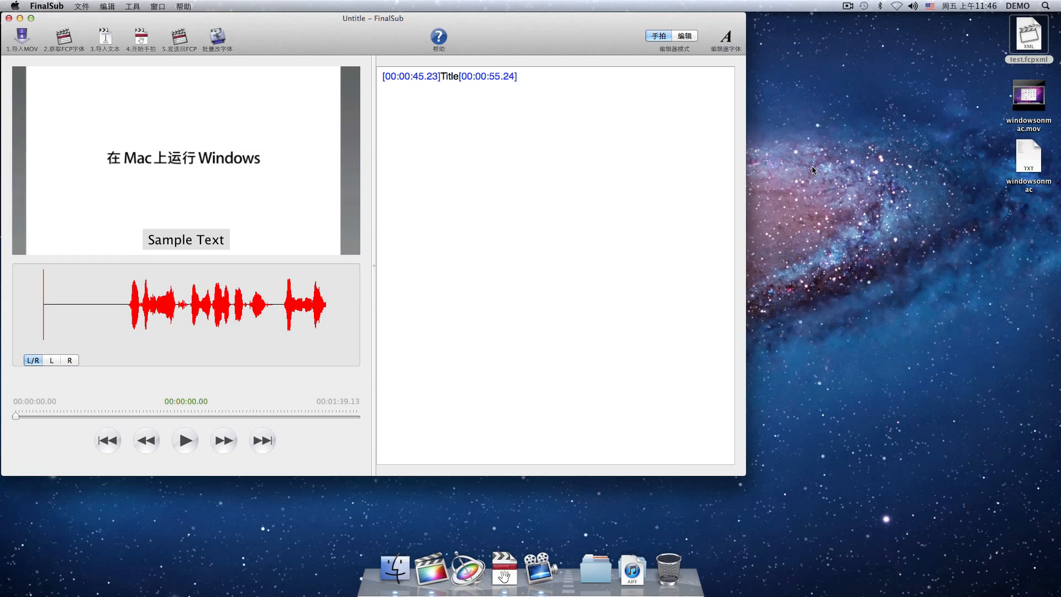
Import the windowsonmac text file as the subtitle lines, replacing the current editor content
{"action": "left_click_drag", "start_coordinate": [1027, 159], "coordinate": [561, 177]}
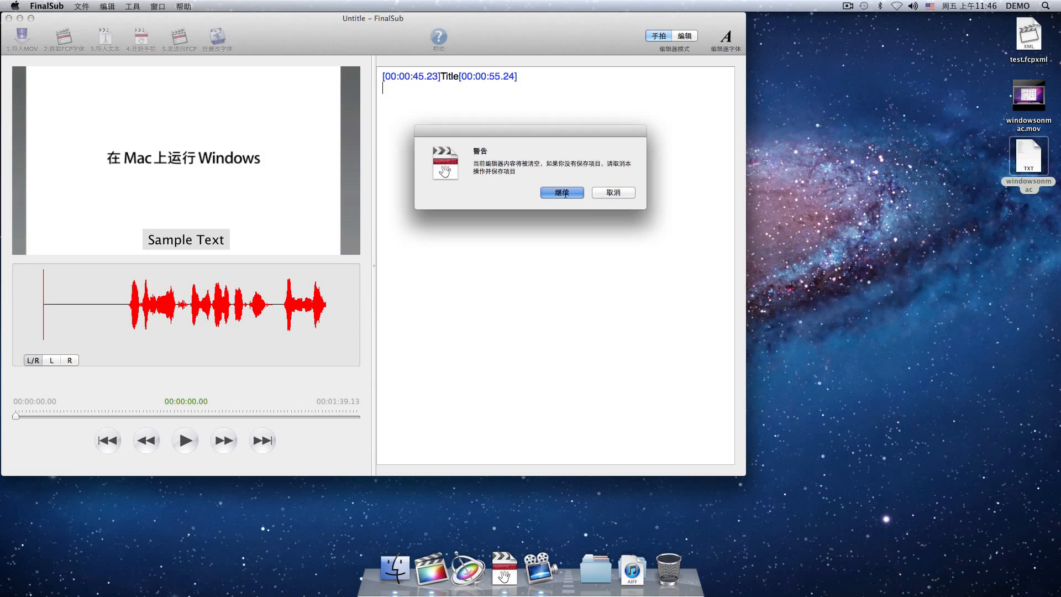
{"action": "left_click", "coordinate": [564, 192]}
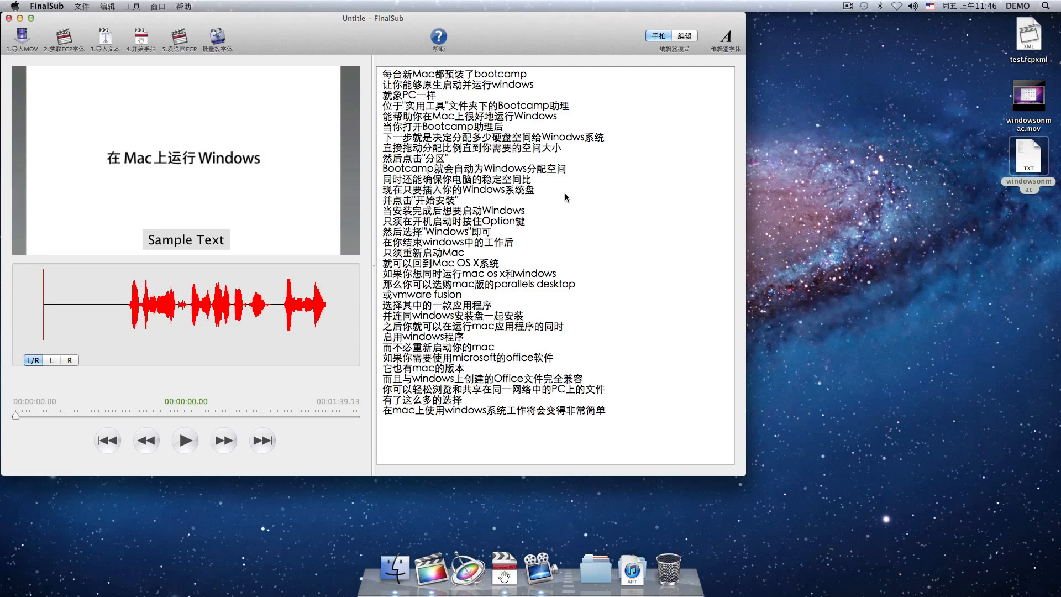
Play the movie and mark the start and end times of the subtitle lines in time with the speech
{"action": "left_click", "coordinate": [185, 440]}
{"action": "key", "text": "Return"}
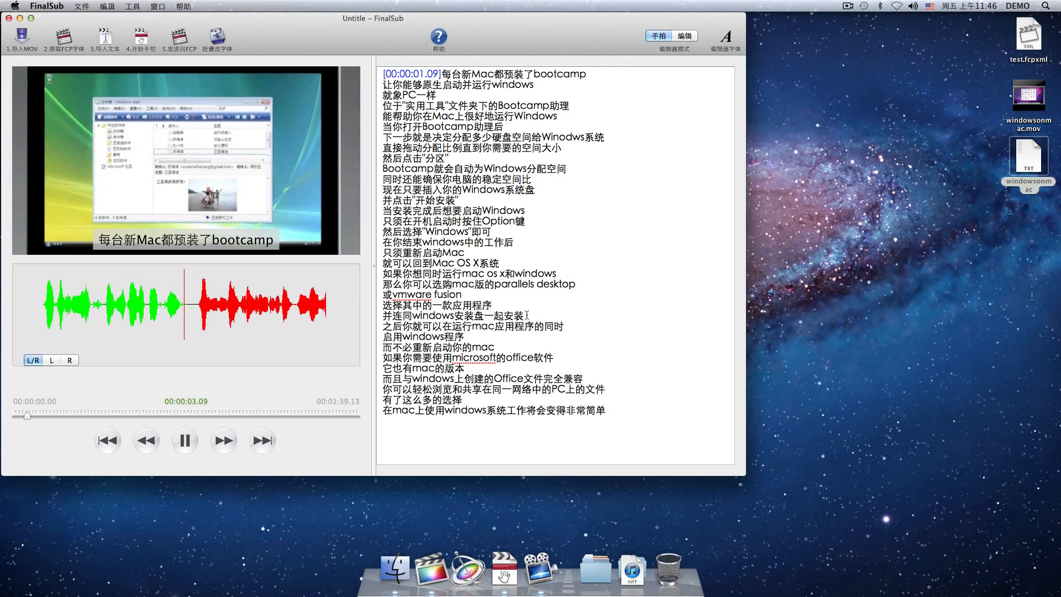
{"action": "key", "text": "Return"}
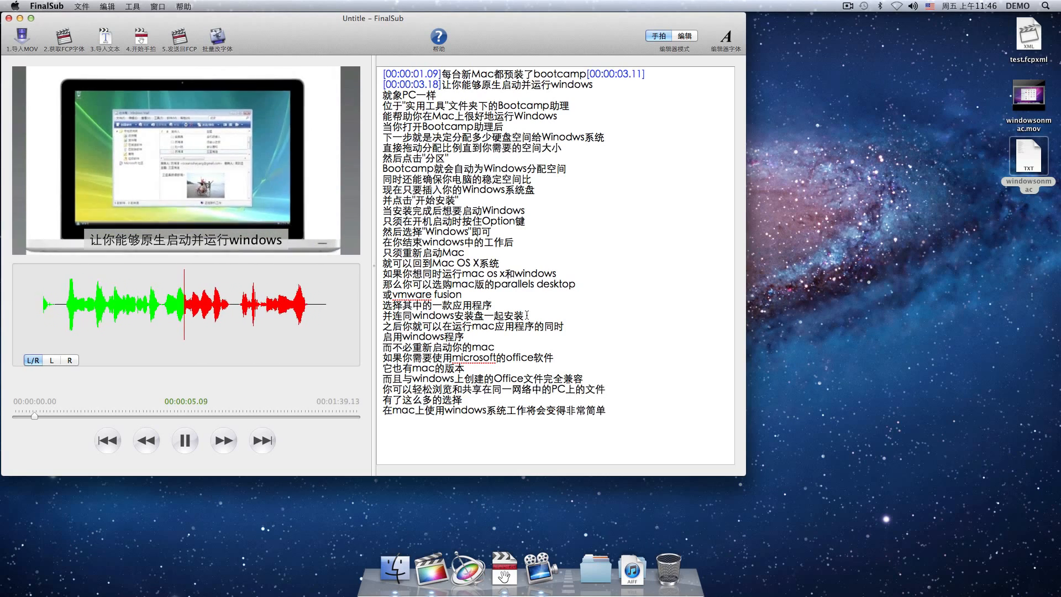
{"action": "key", "text": "Return"}
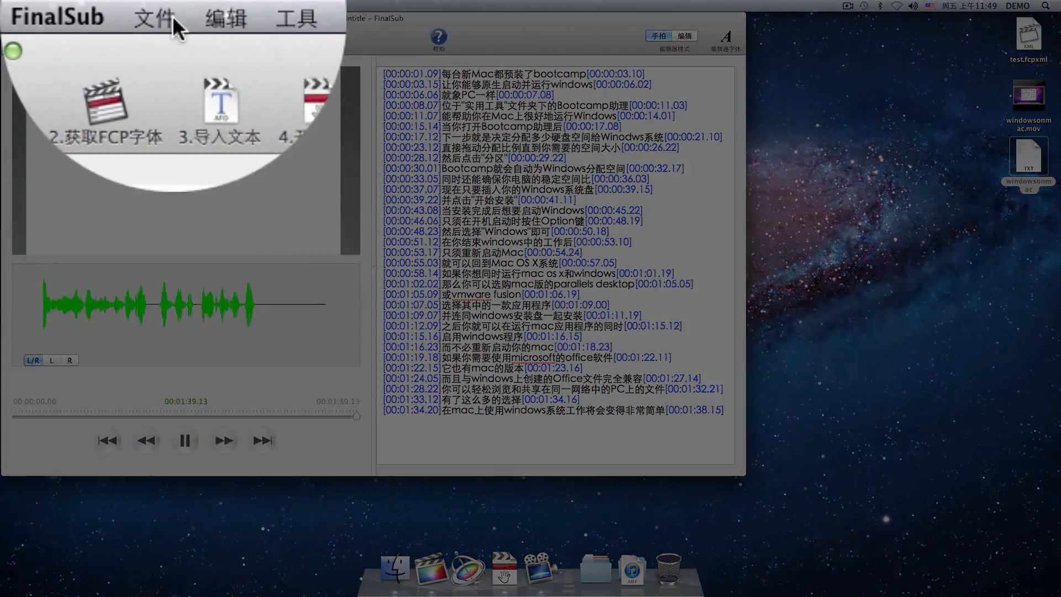
Export the timed subtitles as Final Cut Pro X XML named output.fcpxml to the desktop
{"action": "left_click", "coordinate": [82, 6]}
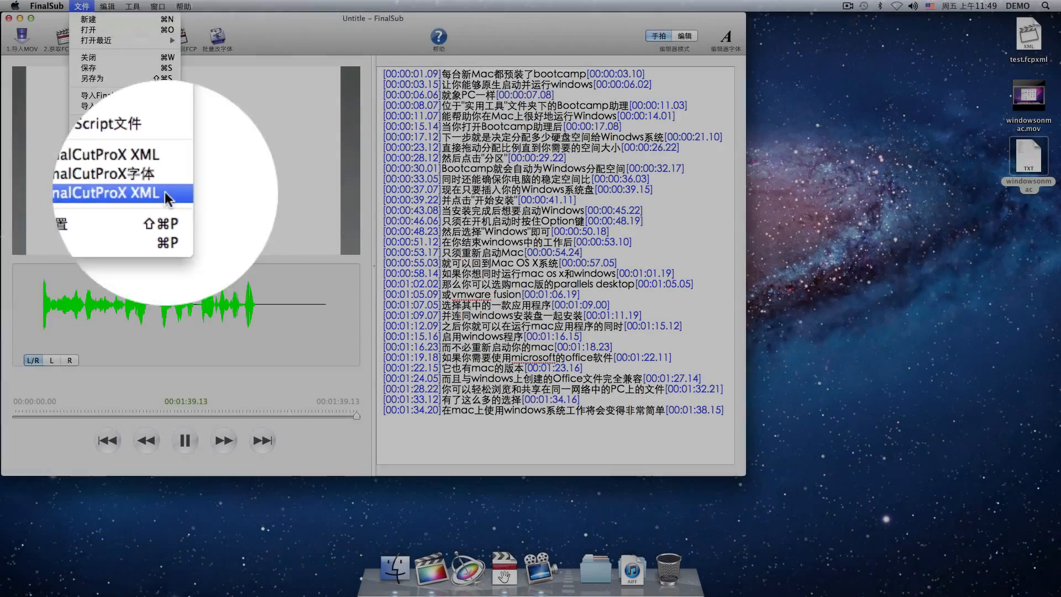
{"action": "left_click", "coordinate": [165, 192]}
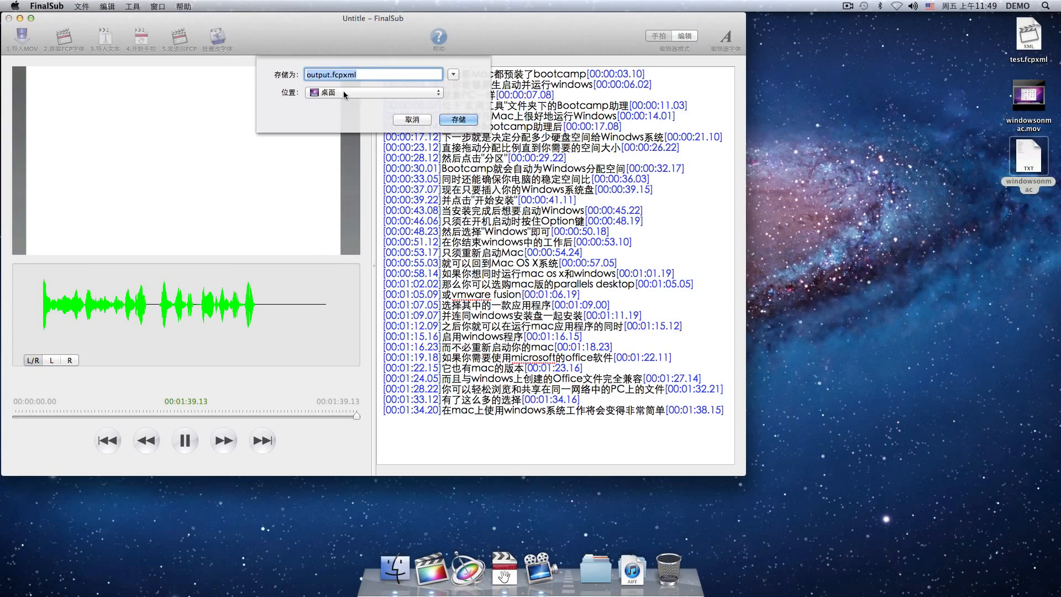
{"action": "left_click", "coordinate": [343, 91]}
{"action": "left_click", "coordinate": [345, 180]}
{"action": "left_click", "coordinate": [446, 123]}
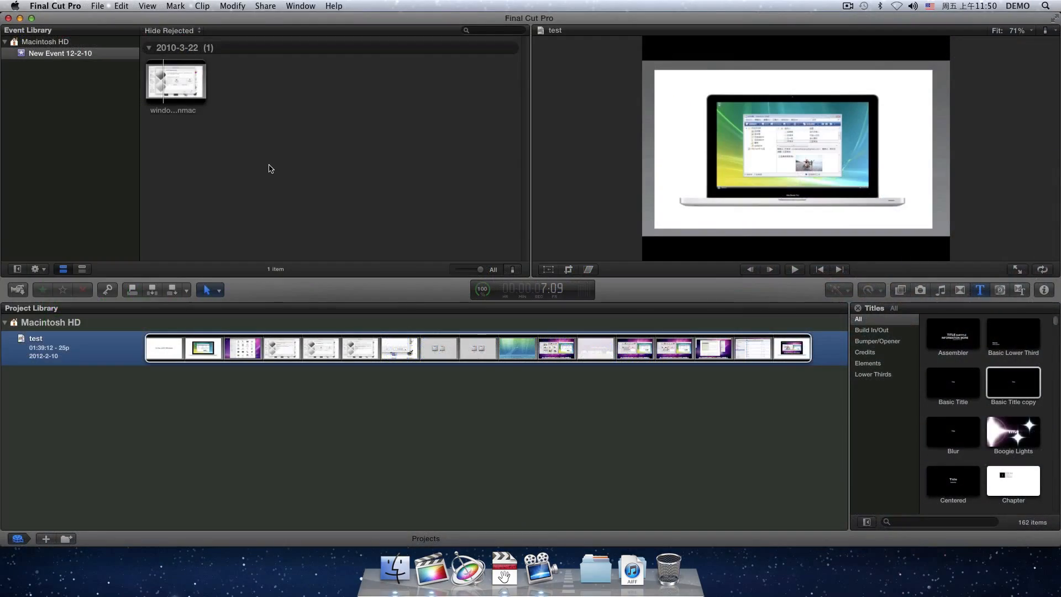
Import the XML file output.fcpxml from the desktop into Final Cut Pro and play through the subtitled timeline
{"action": "left_click", "coordinate": [97, 6]}
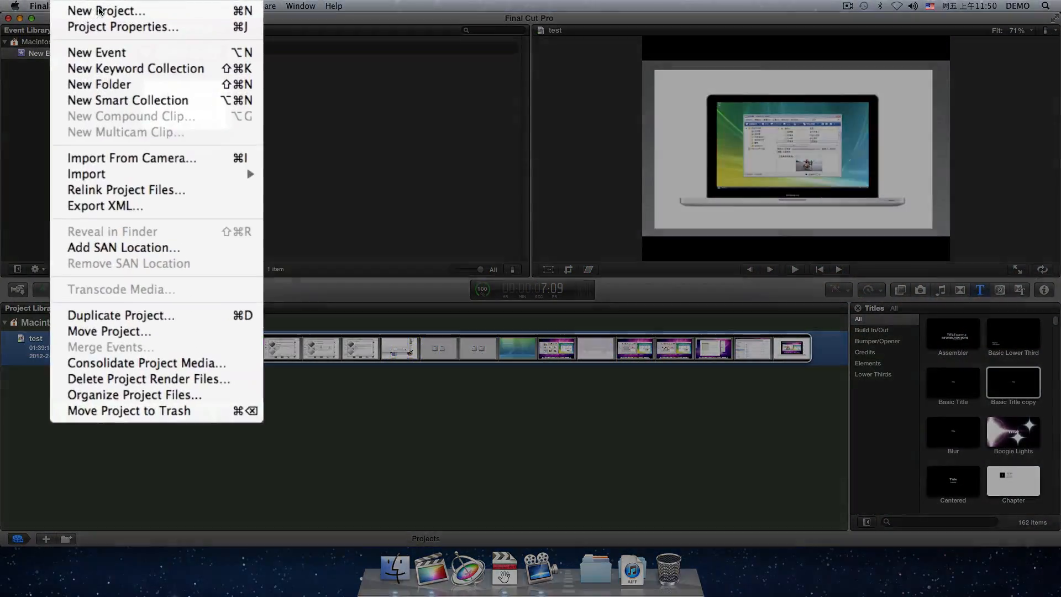
{"action": "mouse_move", "coordinate": [94, 250]}
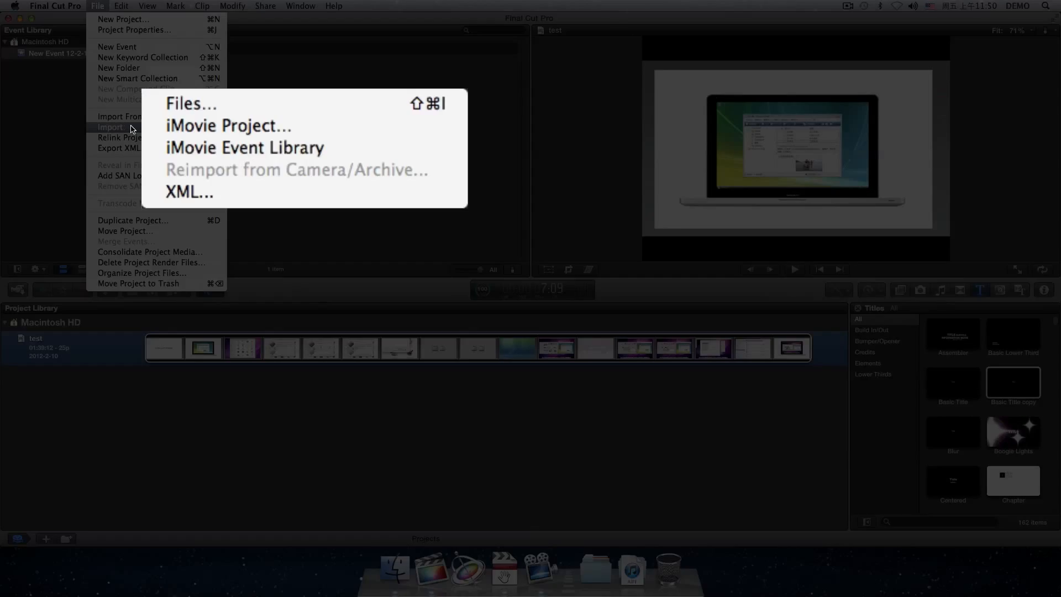
{"action": "left_click", "coordinate": [265, 195]}
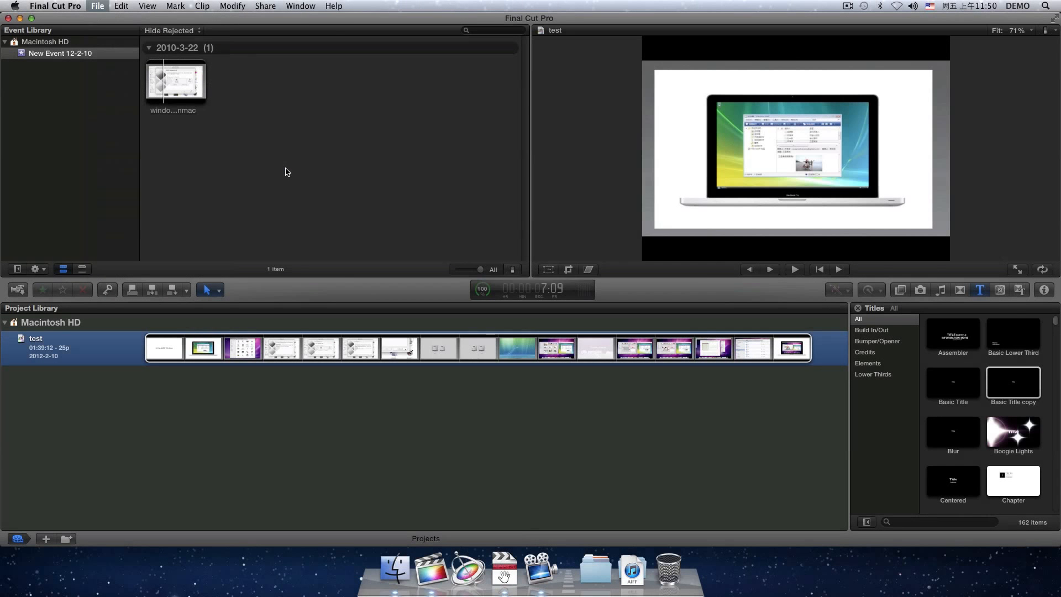
{"action": "left_click", "coordinate": [515, 127]}
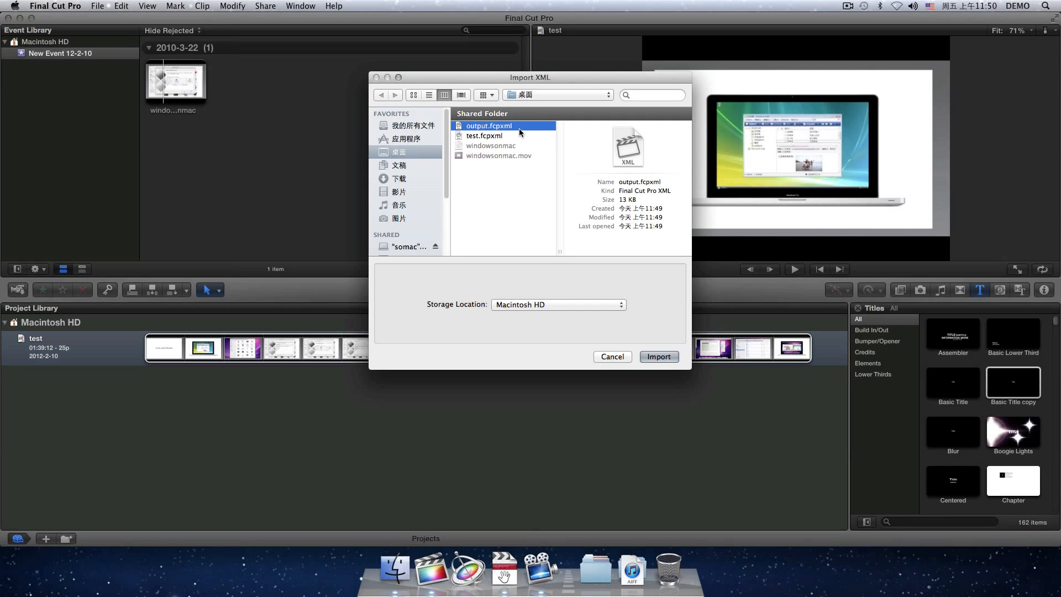
{"action": "left_click", "coordinate": [658, 356]}
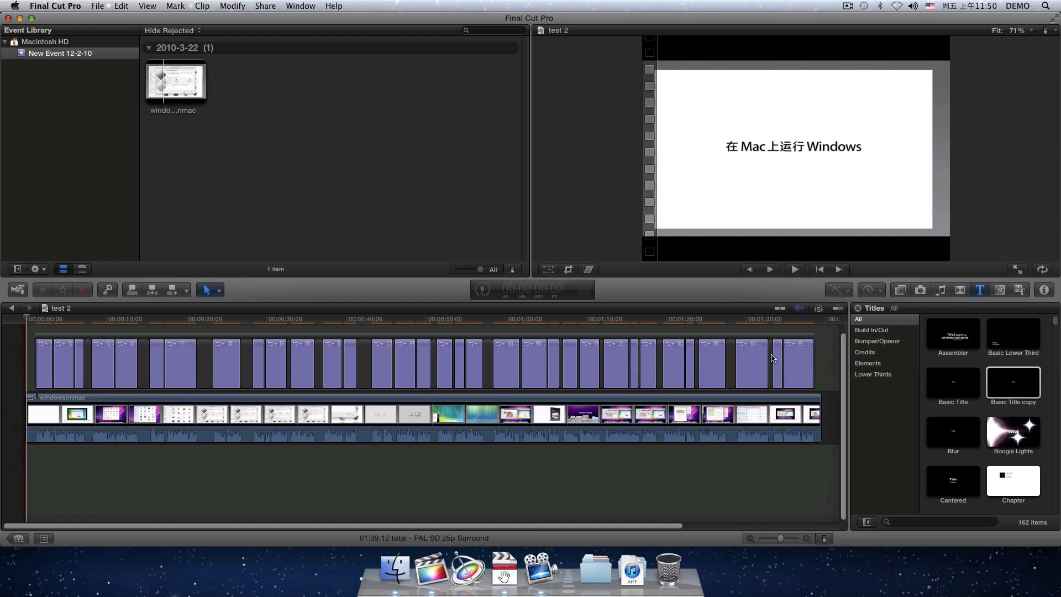
{"action": "key", "text": "space"}
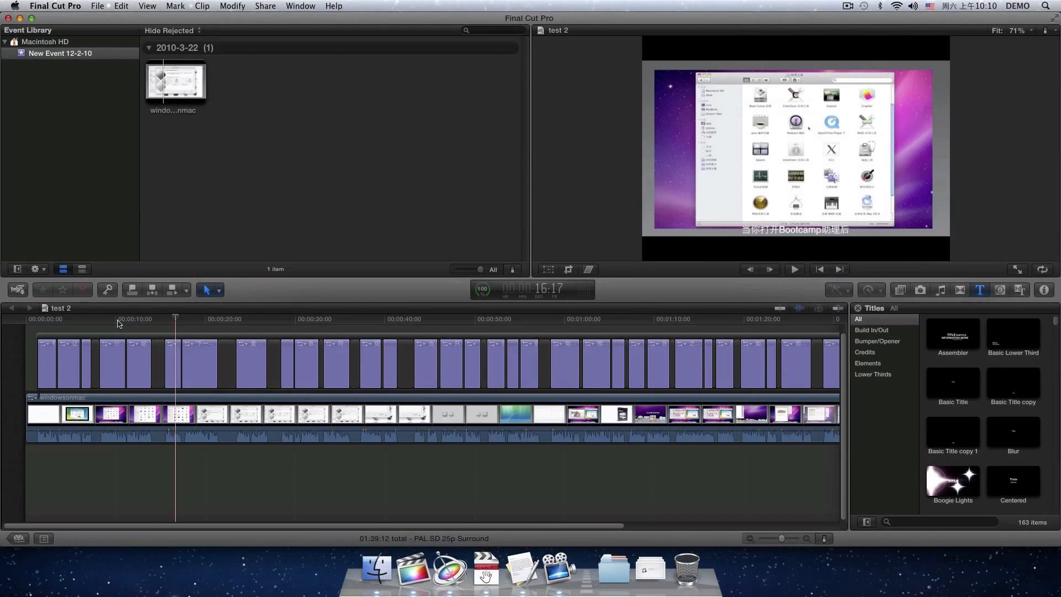
{"action": "left_click_drag", "start_coordinate": [117, 322], "coordinate": [197, 324]}
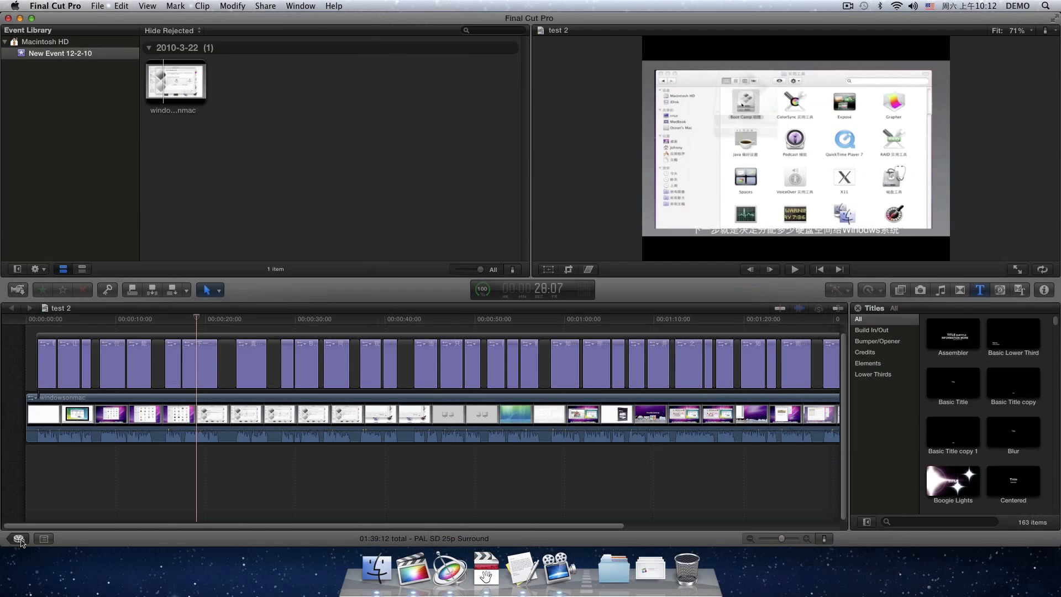
Return to the project library and export the test 2 project as XML to the desktop under the name test 2
{"action": "left_click", "coordinate": [18, 538]}
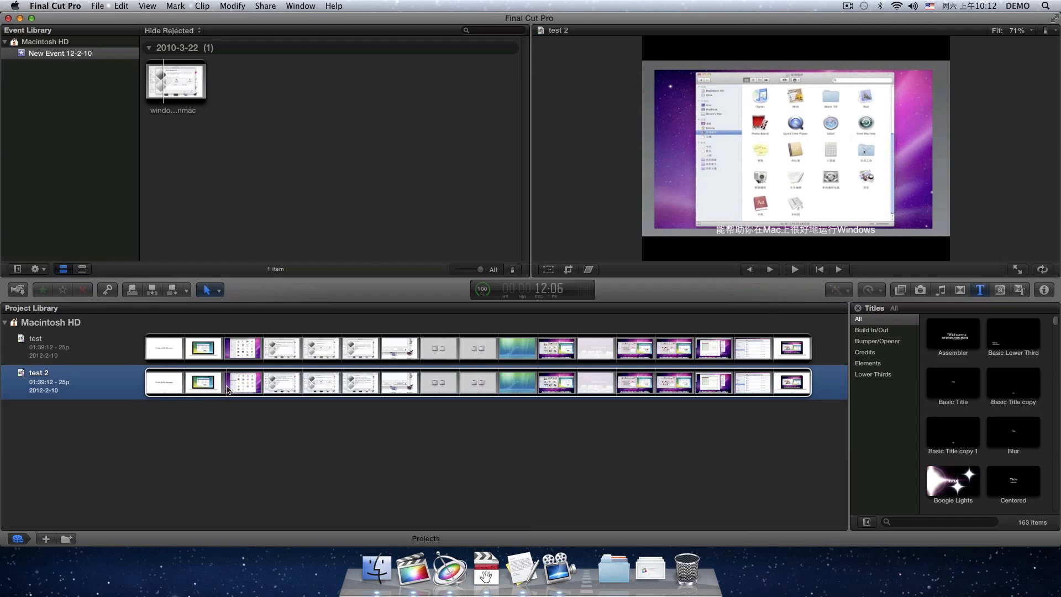
{"action": "left_click", "coordinate": [100, 6]}
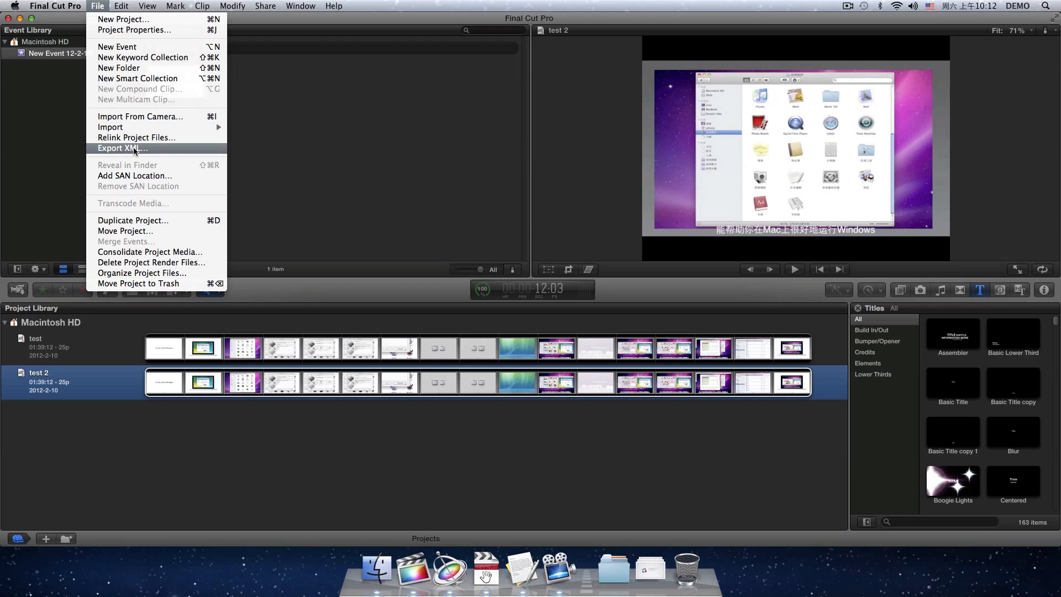
{"action": "left_click", "coordinate": [123, 147]}
{"action": "left_click", "coordinate": [612, 202]}
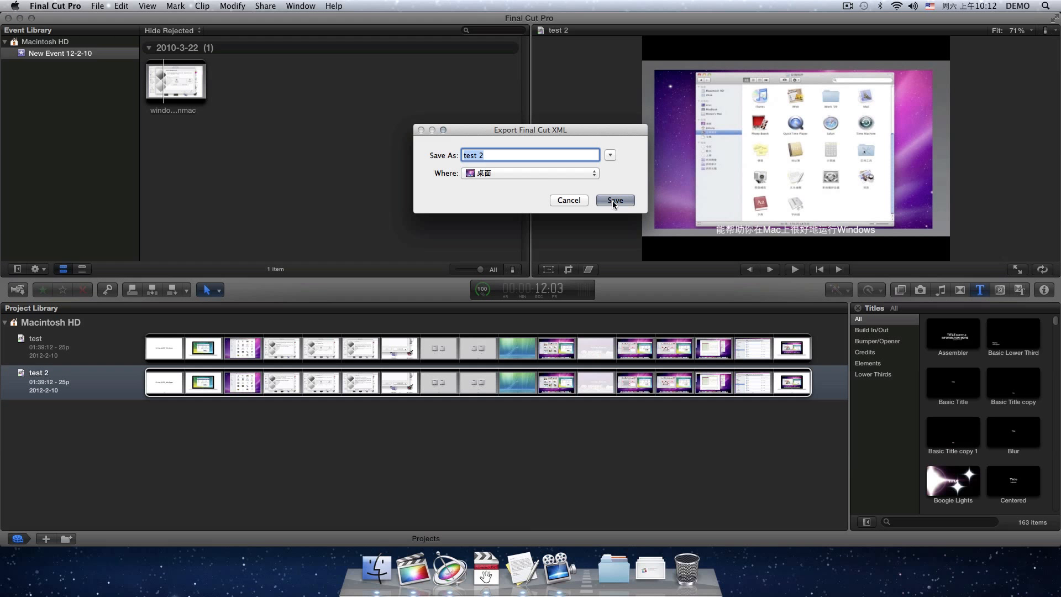
Switch to FinalSub, load test 2.fcpxml from the desktop, and change the subtitle title style to Basic Title copy 1
{"action": "left_click", "coordinate": [486, 571]}
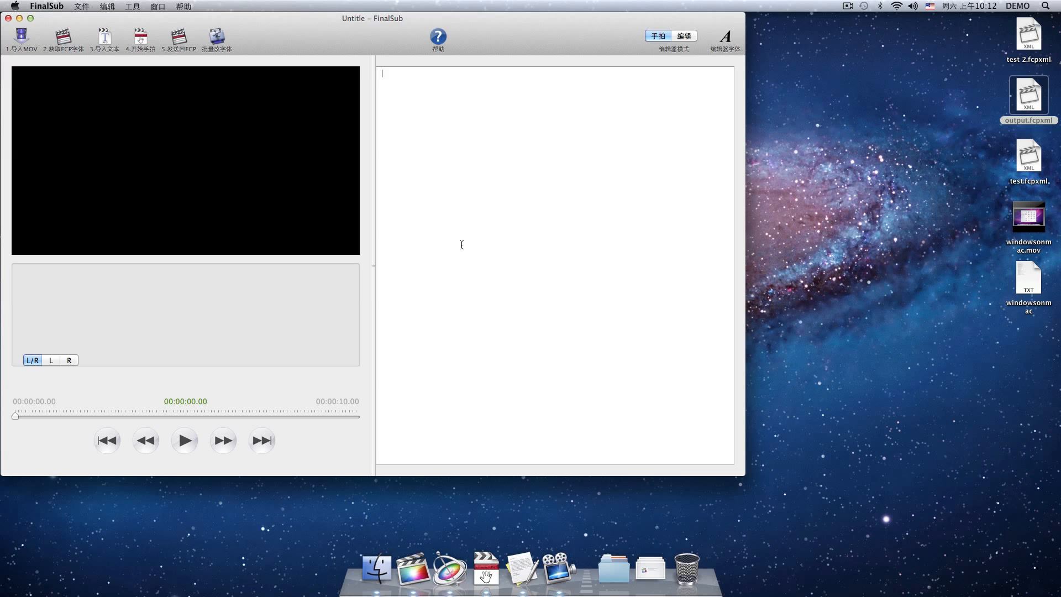
{"action": "left_click_drag", "start_coordinate": [1030, 37], "coordinate": [506, 119]}
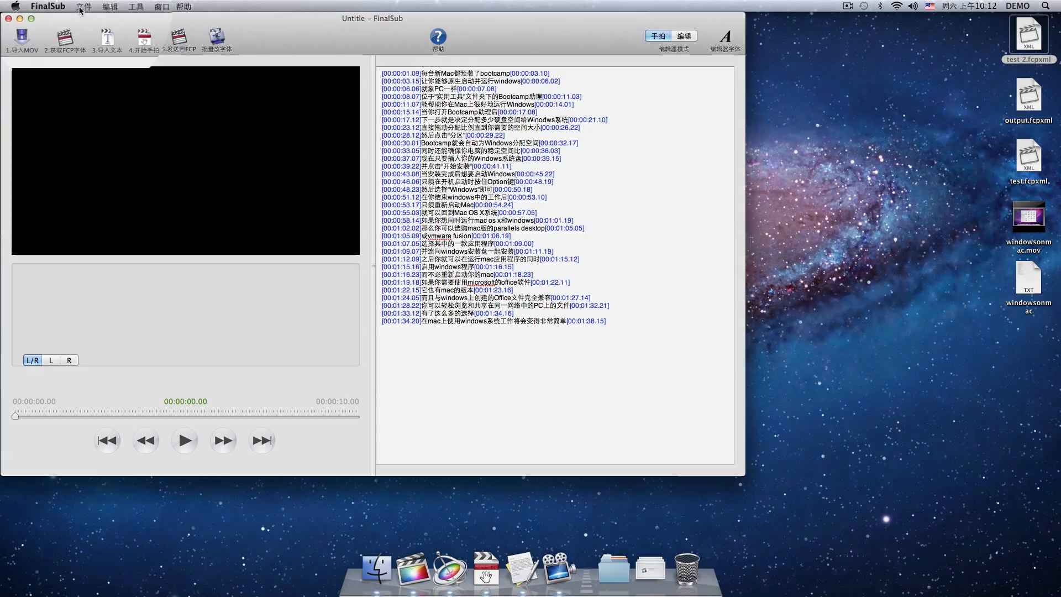
{"action": "left_click", "coordinate": [82, 6]}
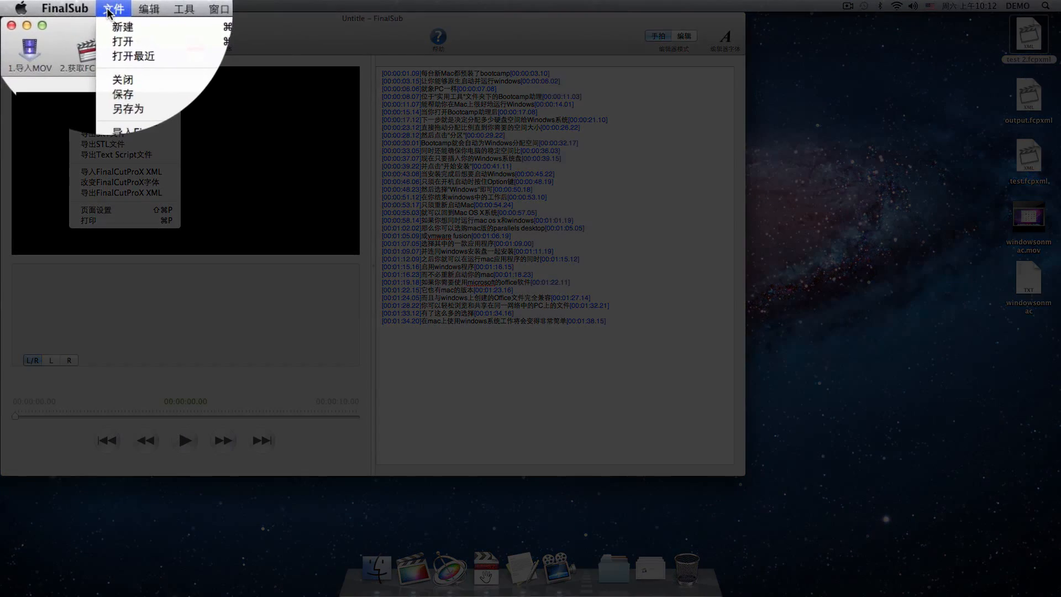
{"action": "left_click", "coordinate": [102, 185]}
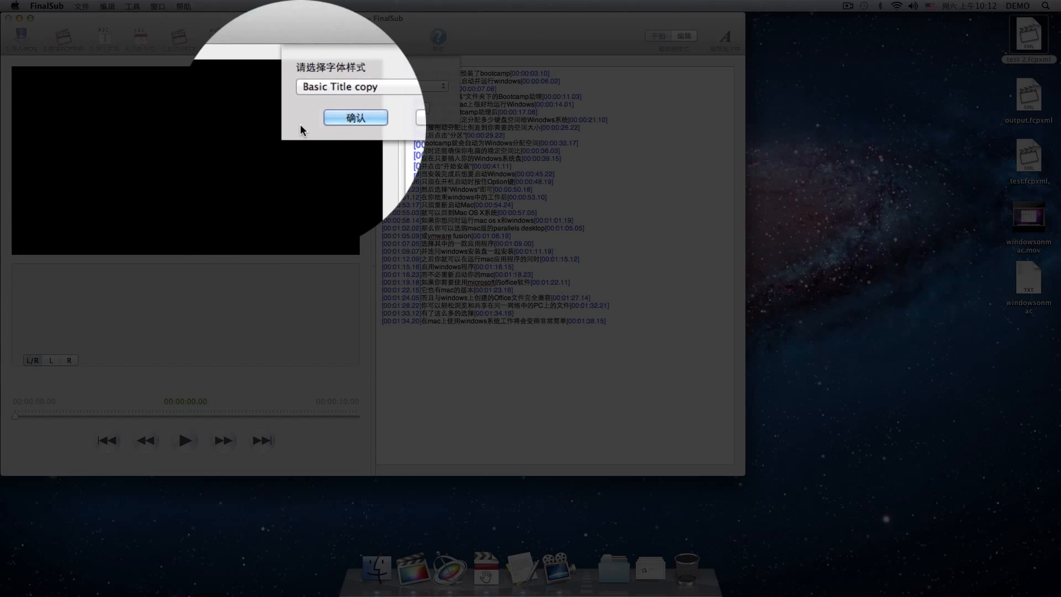
{"action": "left_click", "coordinate": [367, 120]}
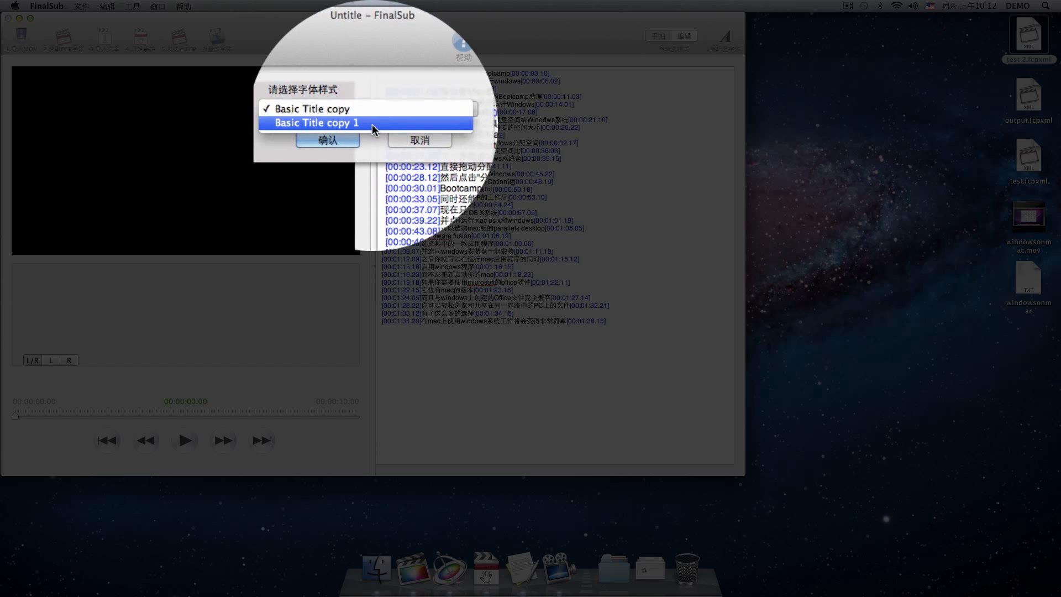
{"action": "left_click", "coordinate": [372, 124]}
{"action": "left_click", "coordinate": [354, 123]}
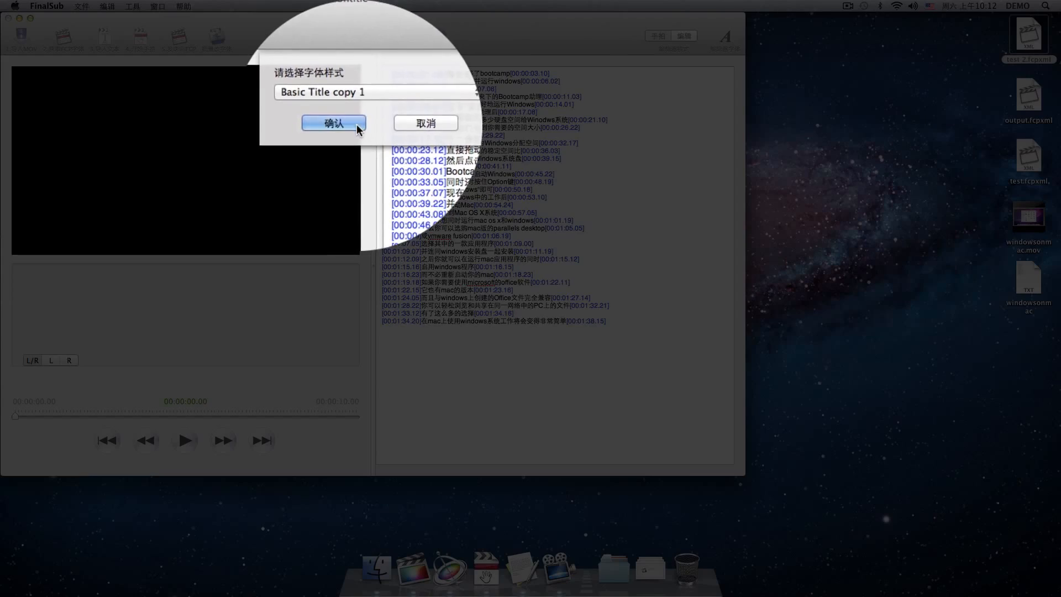
Export the restyled subtitles as Final Cut Pro X XML named output1.fcpxml to the desktop
{"action": "left_click", "coordinate": [83, 7]}
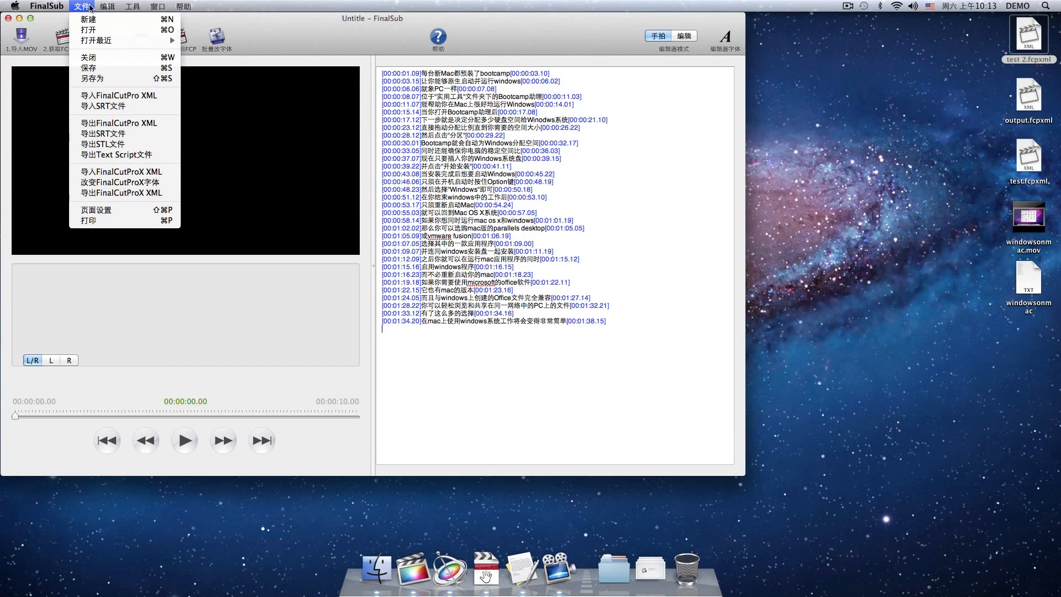
{"action": "left_click", "coordinate": [126, 194]}
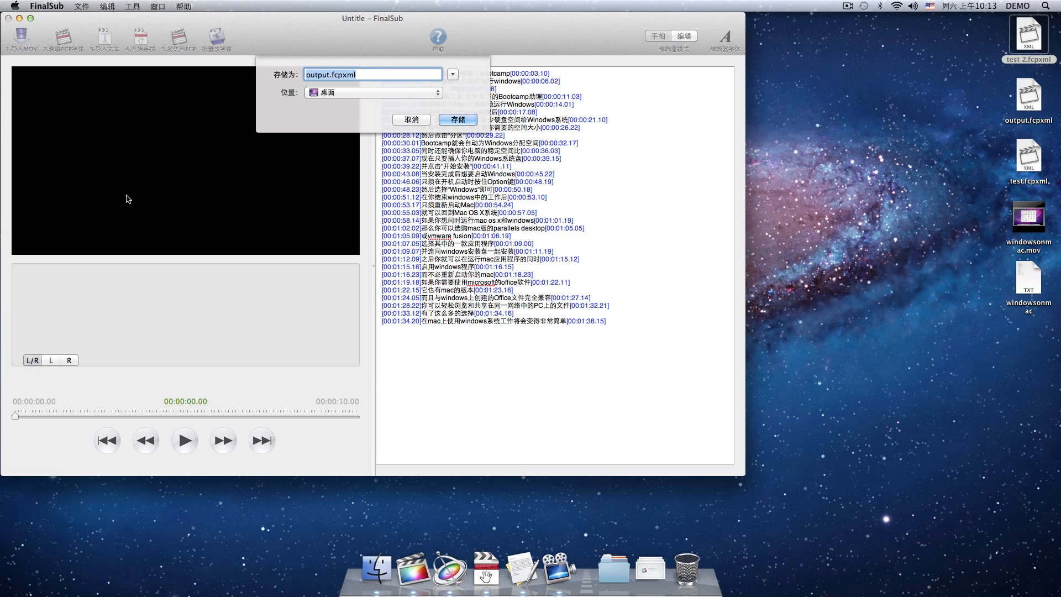
{"action": "left_click", "coordinate": [331, 74]}
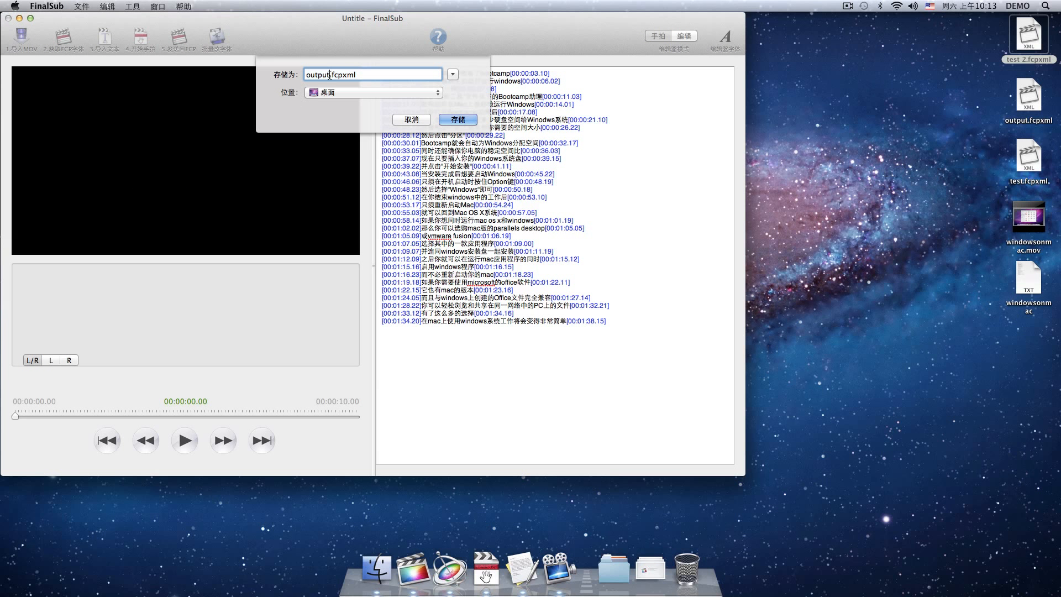
{"action": "type", "text": "1"}
{"action": "left_click", "coordinate": [456, 119]}
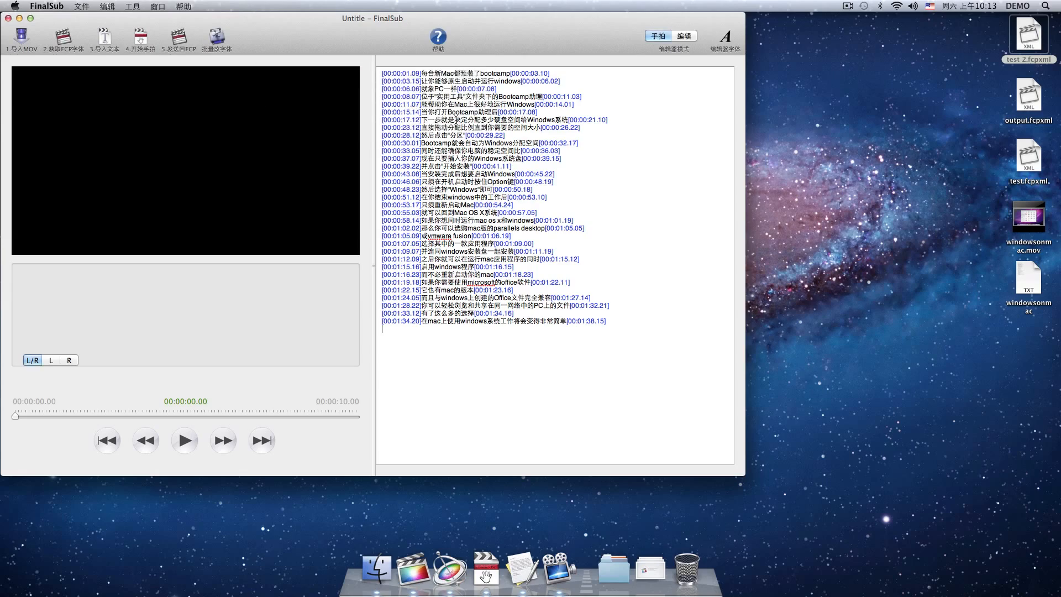
Switch to Final Cut Pro and import the XML file output1.fcpxml from the desktop, storing it on Macintosh HD
{"action": "left_click", "coordinate": [414, 569]}
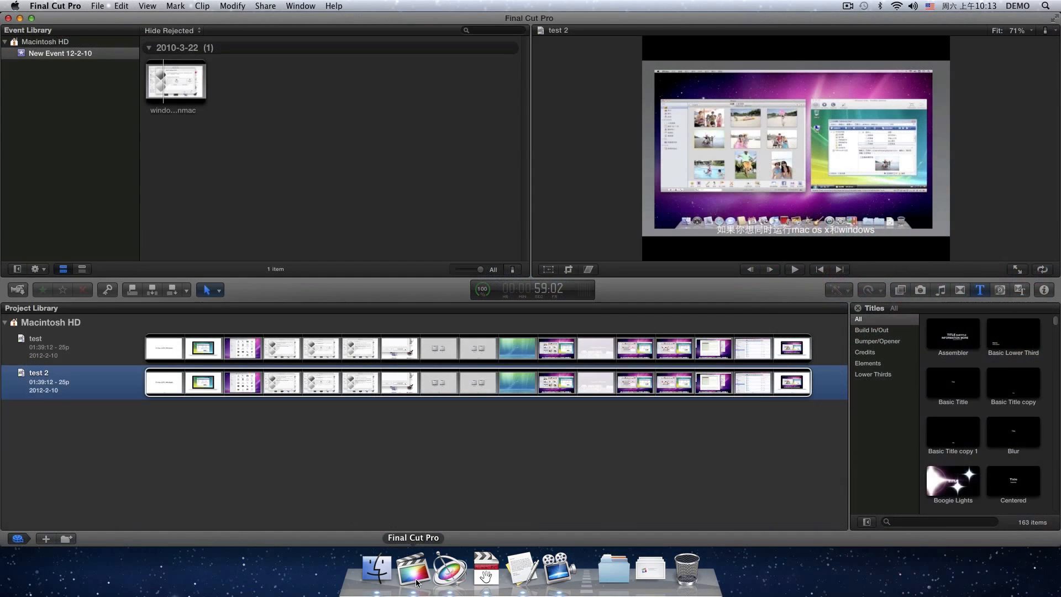
{"action": "left_click", "coordinate": [97, 6]}
{"action": "mouse_move", "coordinate": [149, 128]}
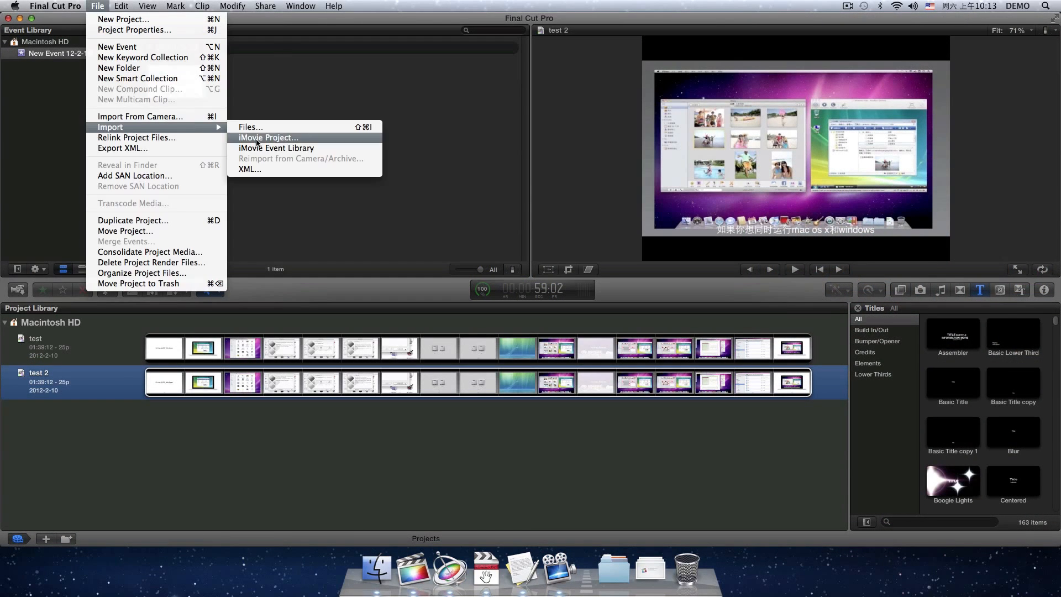
{"action": "left_click", "coordinate": [291, 168]}
{"action": "left_click", "coordinate": [496, 136]}
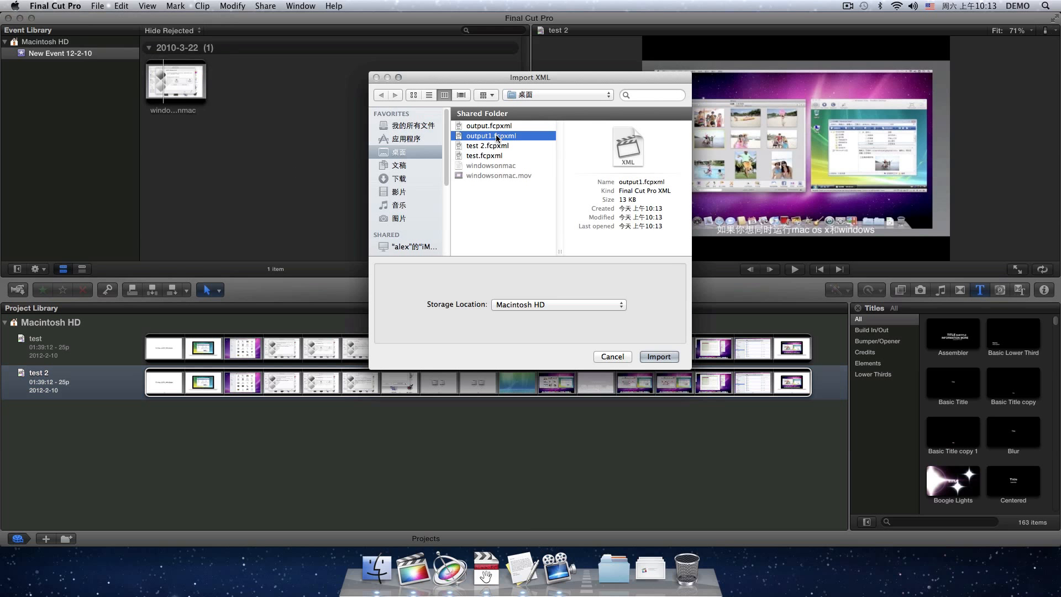
{"action": "left_click", "coordinate": [655, 358]}
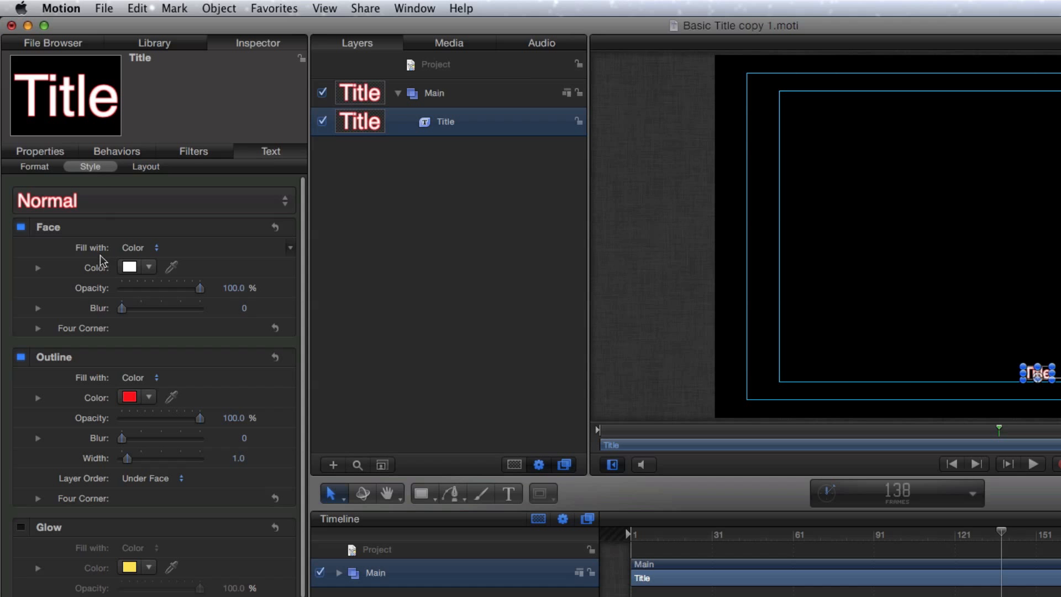
In Motion, turn the outline of the Basic Title copy 1 text off and back on
{"action": "left_click", "coordinate": [20, 357]}
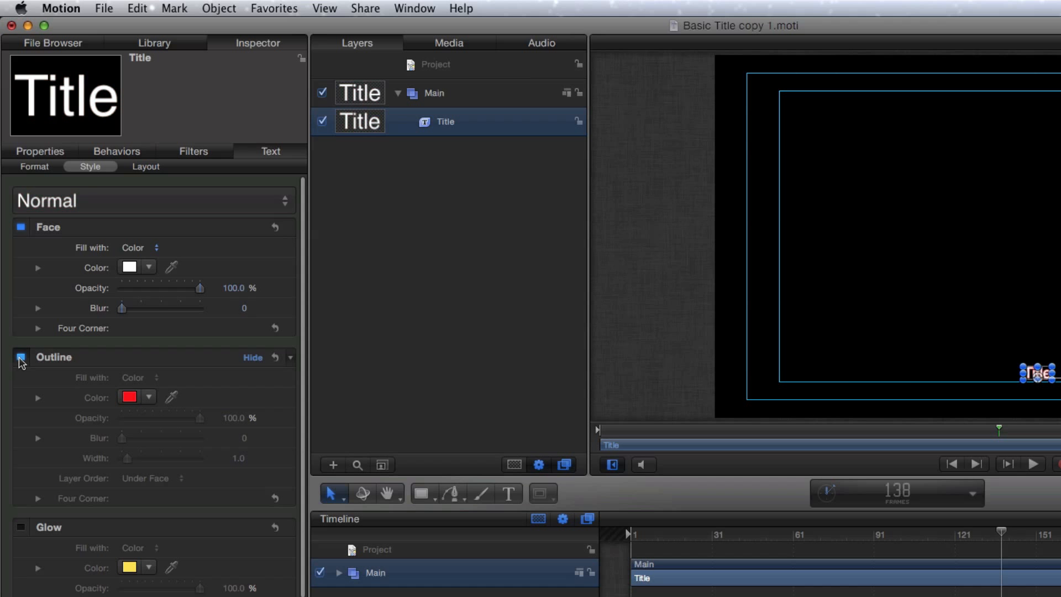
{"action": "left_click", "coordinate": [20, 357]}
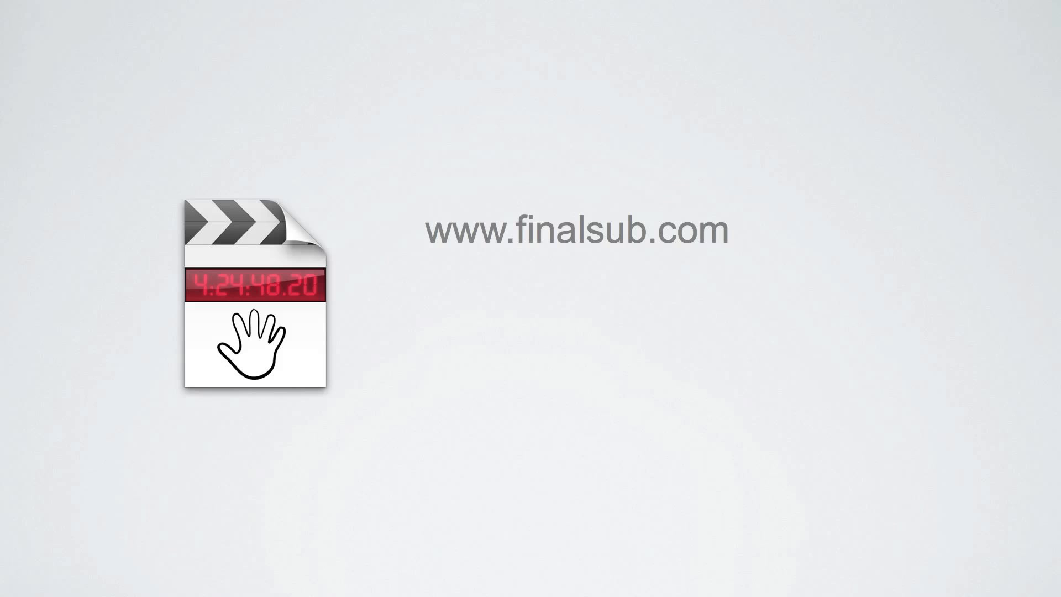